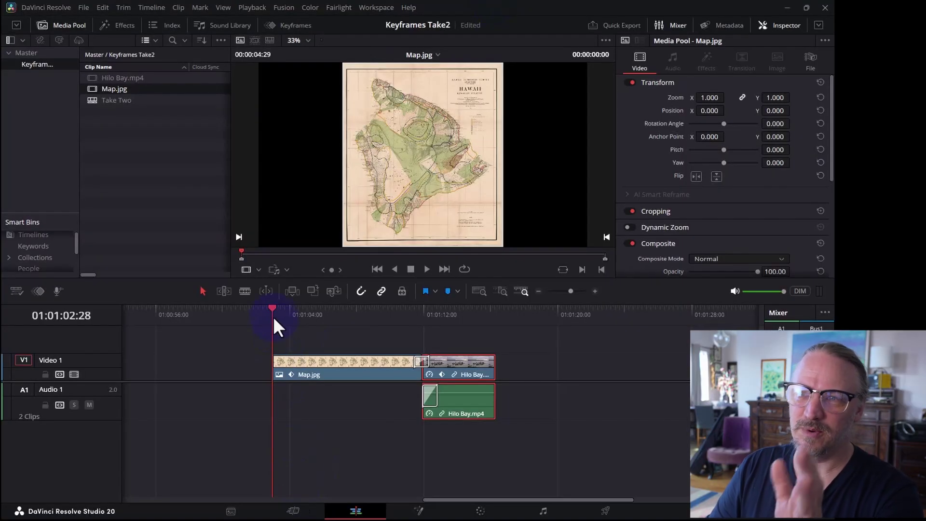
Scrub and play the existing Map.jpg and Hilo Bay.mp4 sequence to review its finished keyframe animation.
click(273, 317)
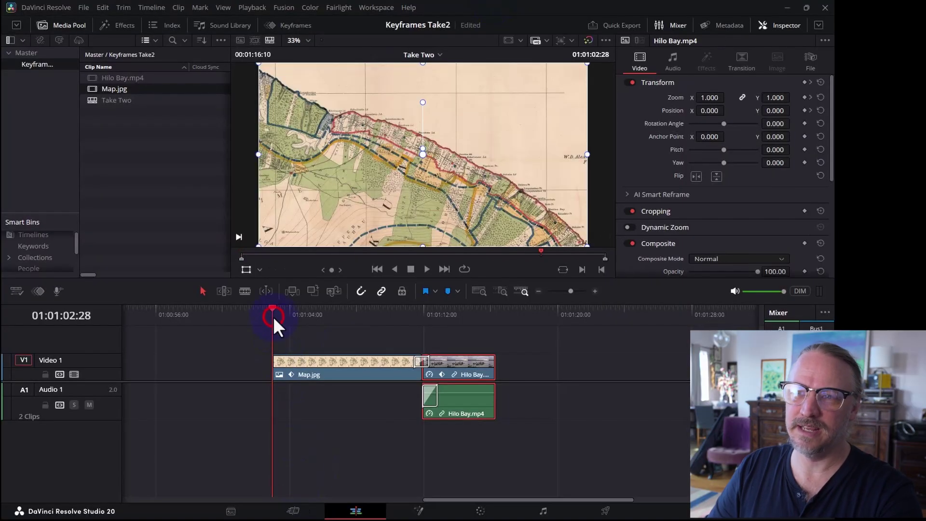
drag(289, 313, 469, 335)
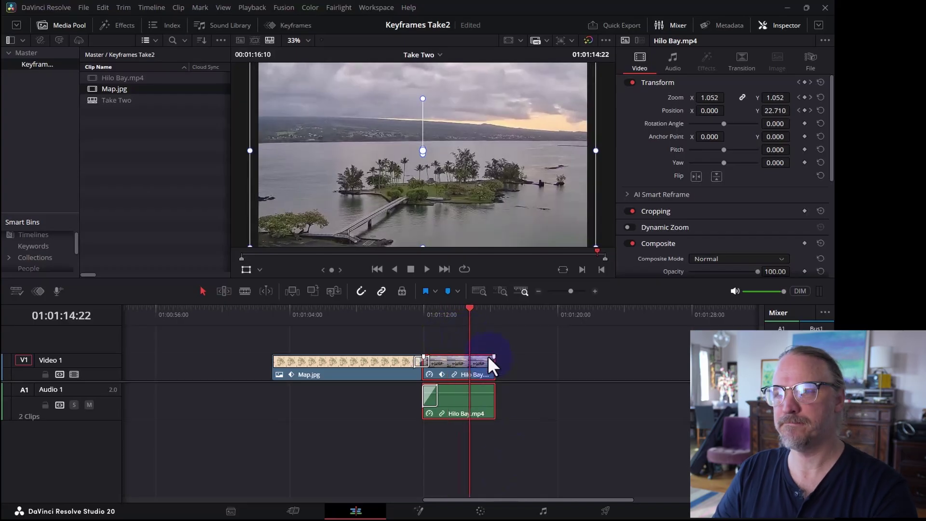
click(265, 316)
key(space)
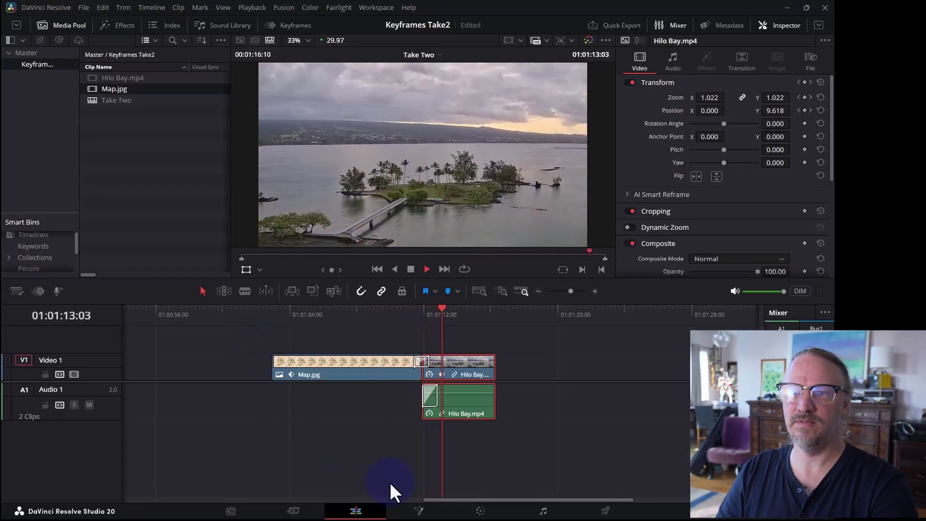
key(space)
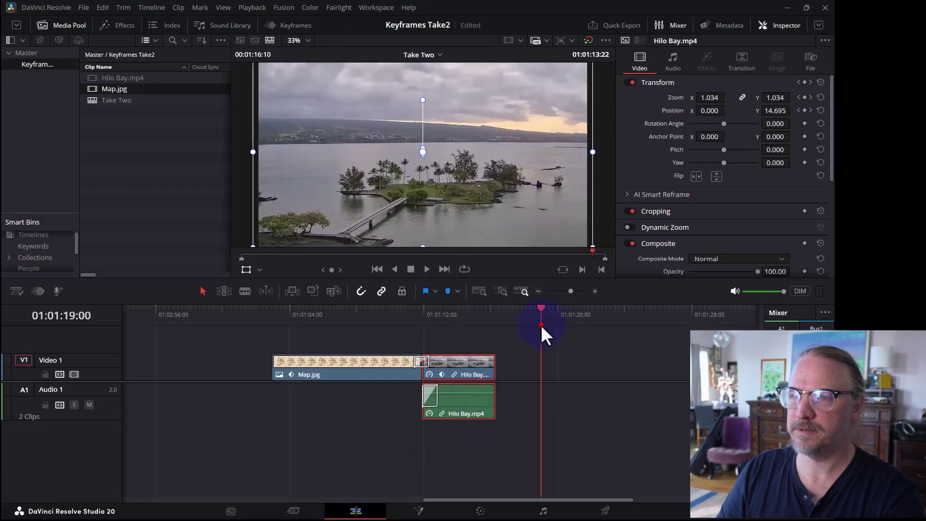
Place Map.jpg on Video 1 at 01:01:19:00 after the existing clips and extend its end to 01:01:26:04.
drag(479, 496, 545, 492)
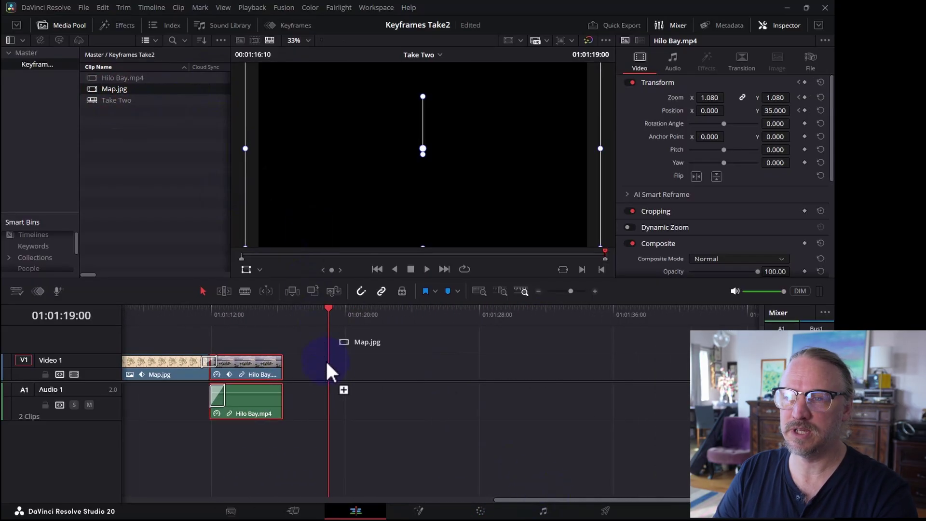
drag(326, 352, 330, 374)
drag(406, 367, 446, 366)
click(412, 363)
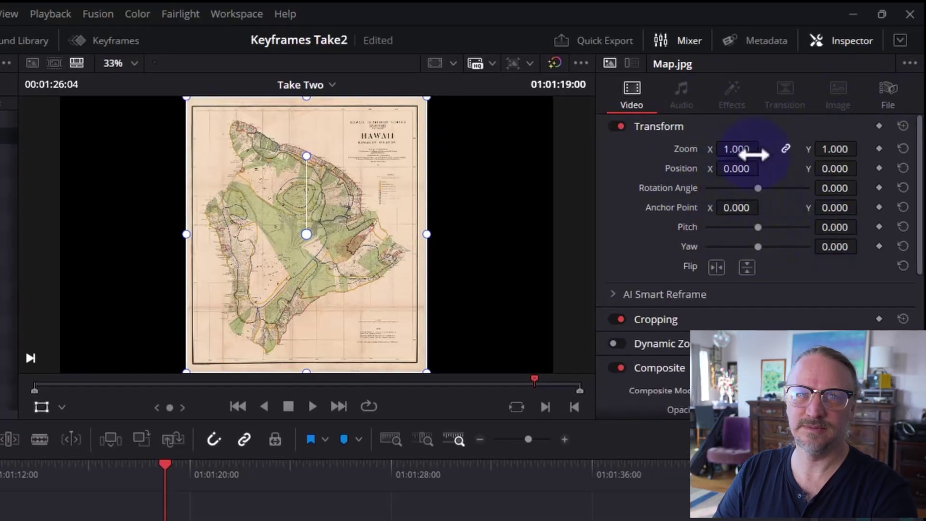
Set the new map clip's zoom to 5.150 and position to X -290, Y -1476, and keyframe both at the clip's start.
drag(734, 152, 839, 153)
drag(314, 393, 396, 386)
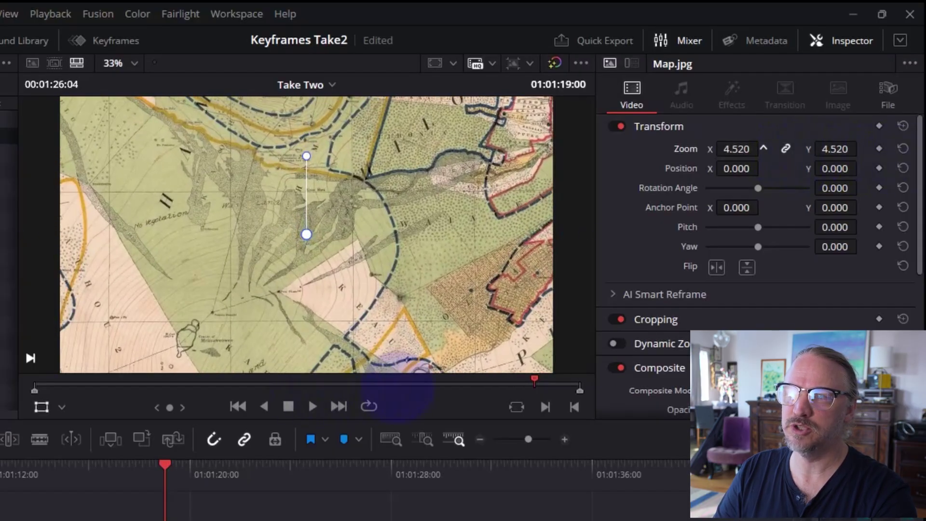
drag(724, 164, 685, 167)
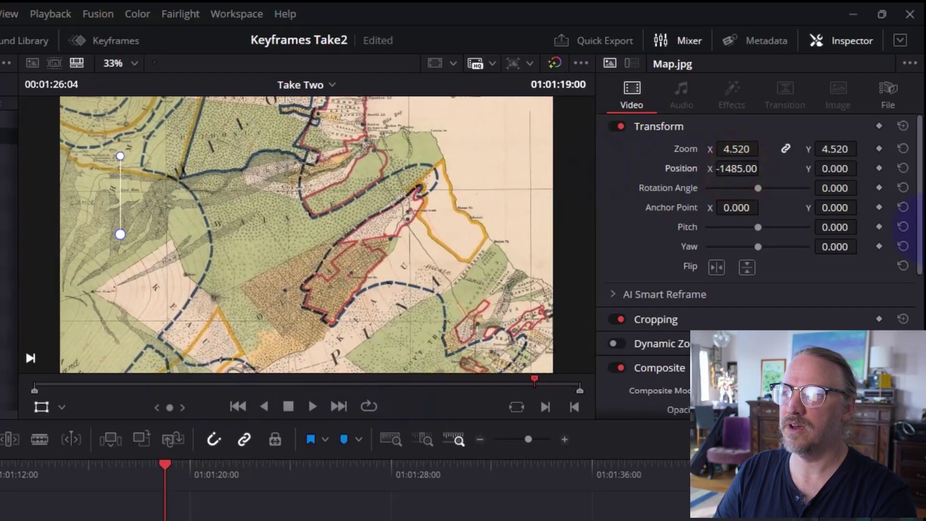
drag(833, 170, 772, 171)
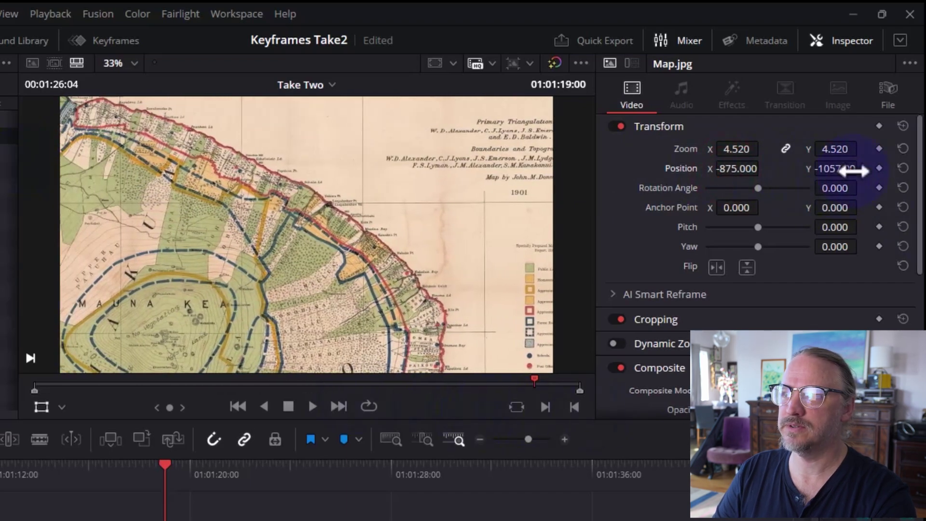
drag(879, 173, 862, 169)
drag(697, 164, 731, 169)
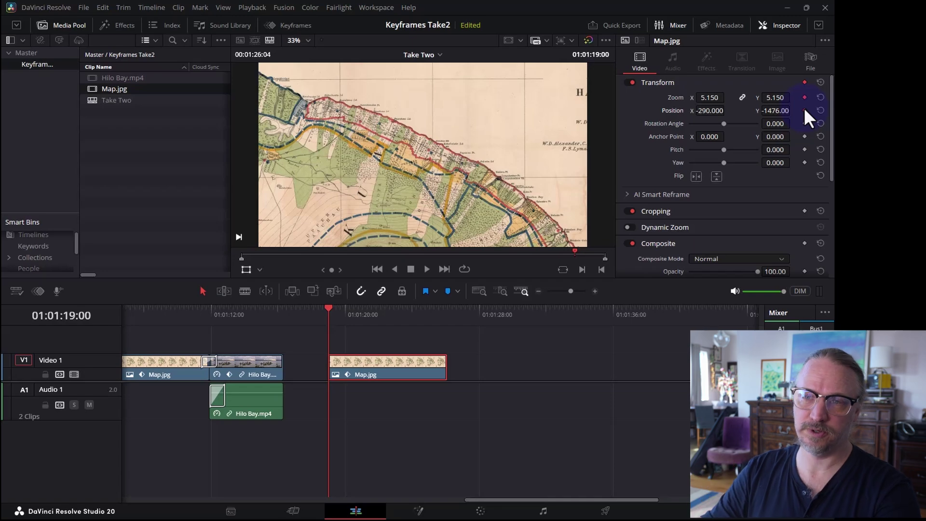
At 01:01:22:11, show the Transform overlay and move the map along the coast to about X -2016, Y -916.
drag(351, 311, 384, 316)
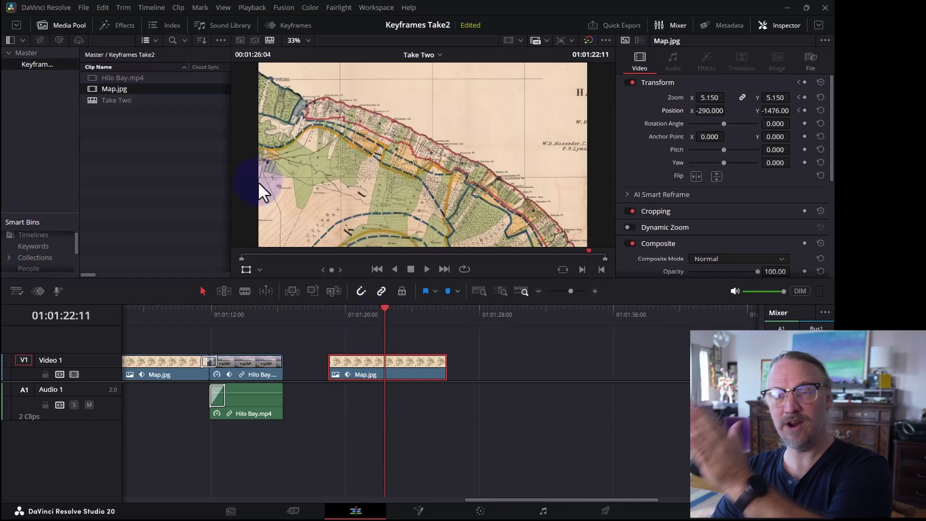
click(260, 269)
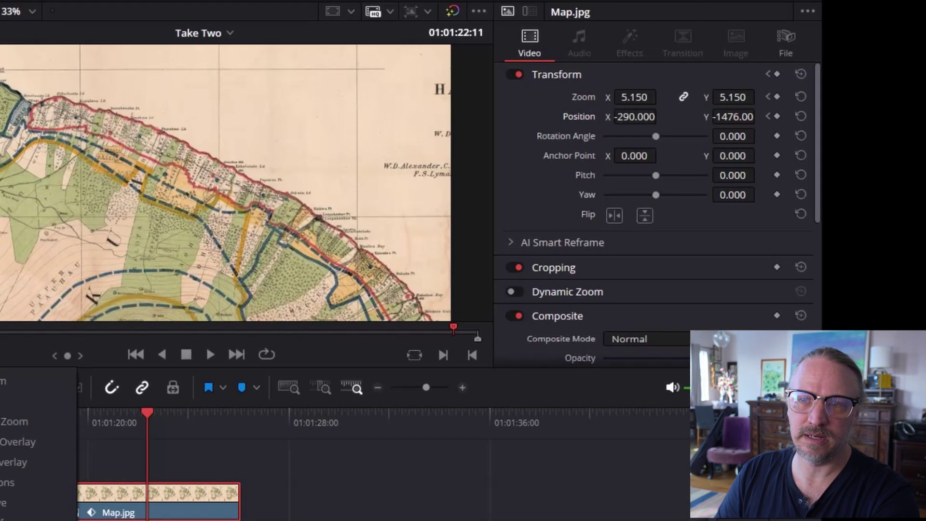
click(14, 382)
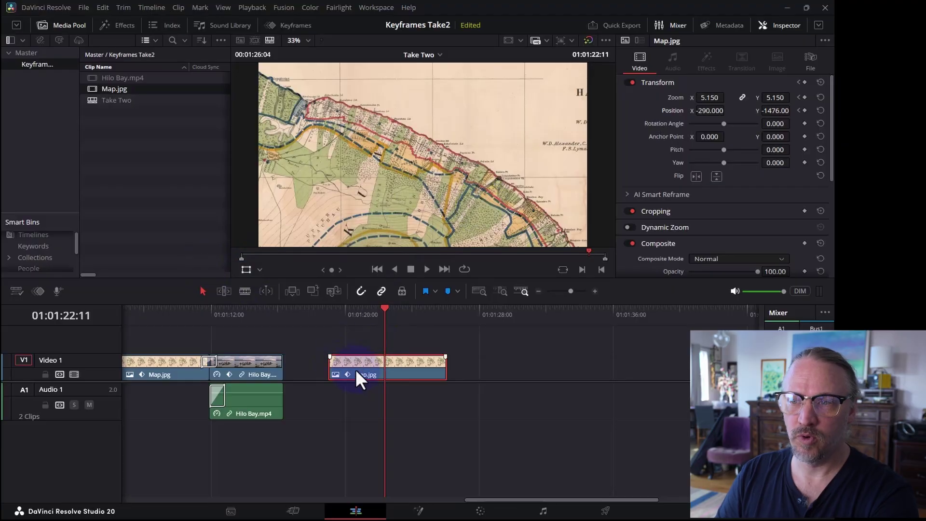
drag(477, 194, 436, 172)
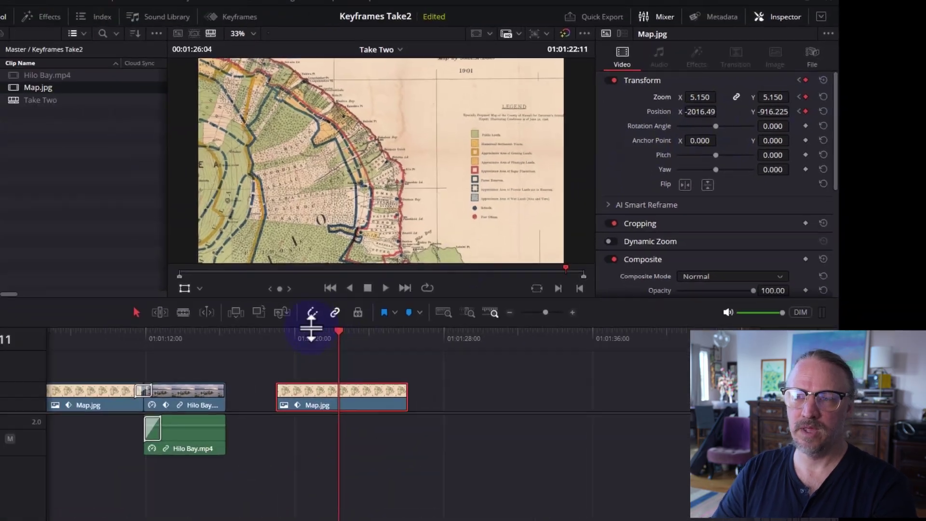
Play the new map clip from its start to review the pan between the first two keyframes.
mouse_move(311, 325)
mouse_down()
mouse_move(348, 314)
mouse_move(323, 317)
mouse_up()
key(space)
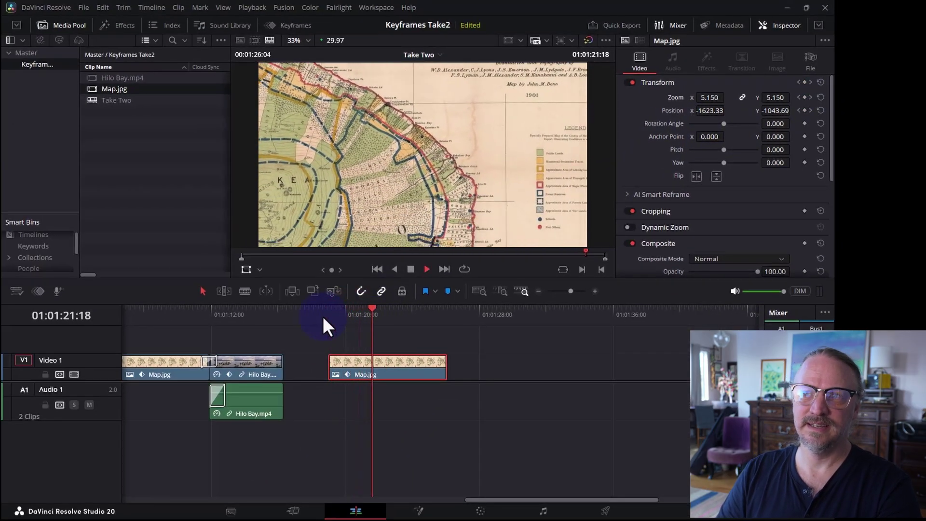
click(332, 319)
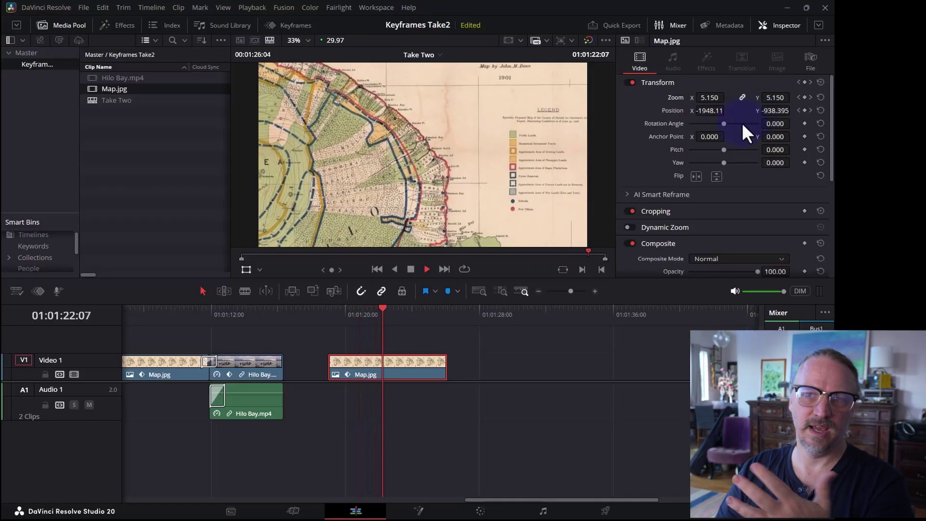
key(space)
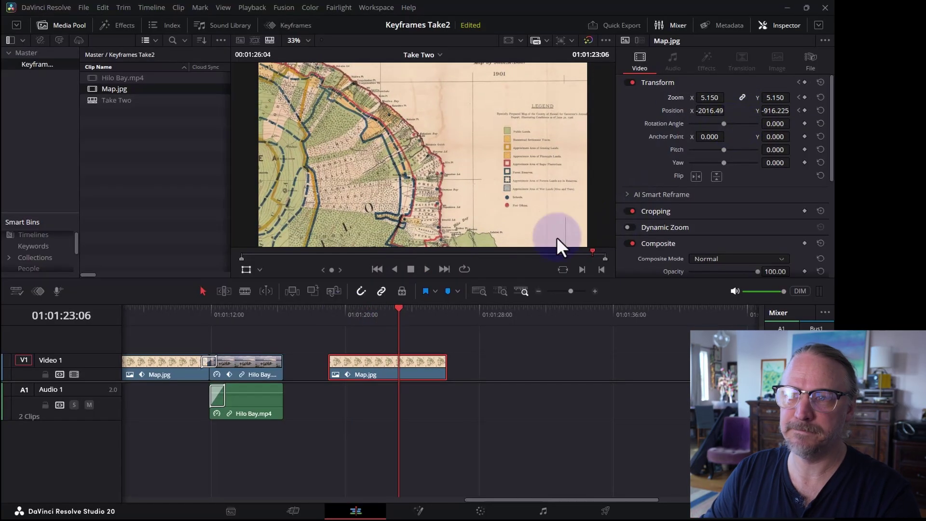
At 01:01:26:04, zoom the map to 8.550 and position Hilo Bay at about X -3731, Y -855, and play the move back.
drag(429, 308, 443, 307)
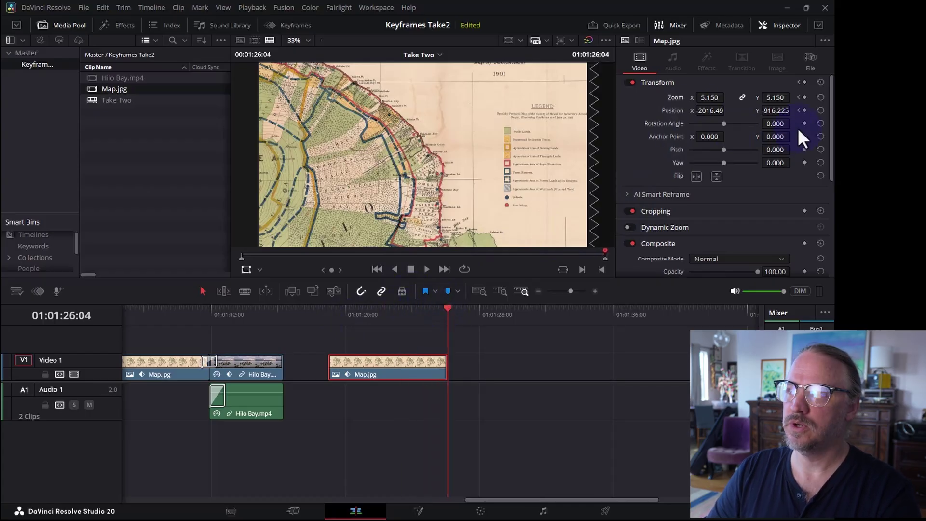
drag(487, 227, 465, 157)
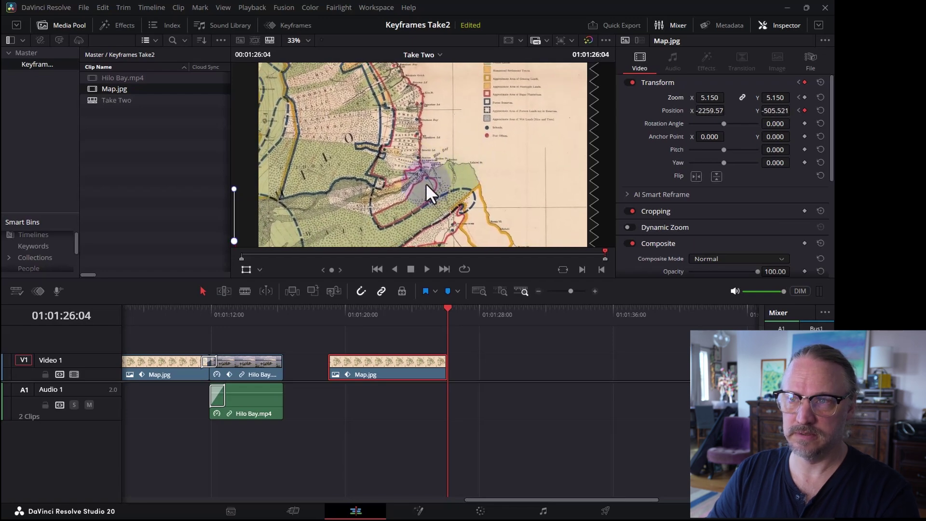
drag(710, 98, 720, 97)
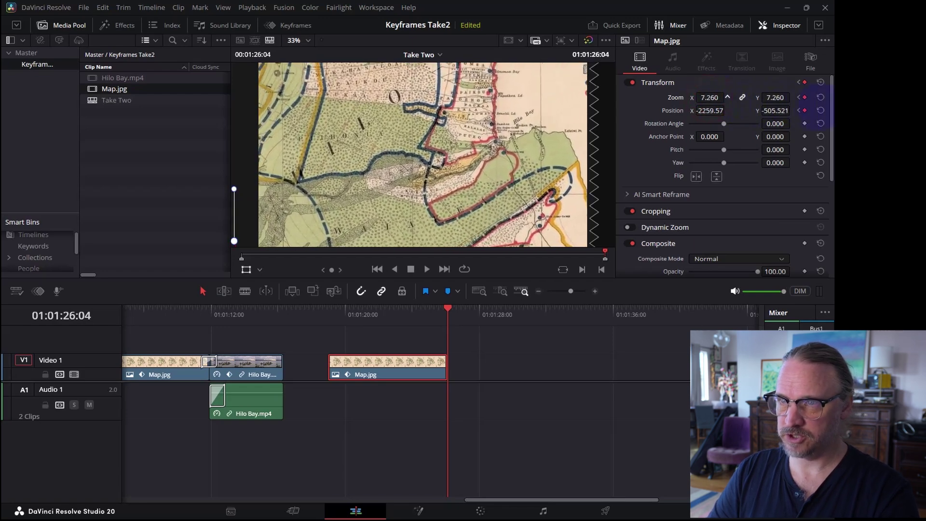
drag(356, 238, 430, 216)
drag(710, 97, 748, 94)
mouse_move(446, 175)
mouse_down()
mouse_move(414, 178)
mouse_move(442, 191)
mouse_up()
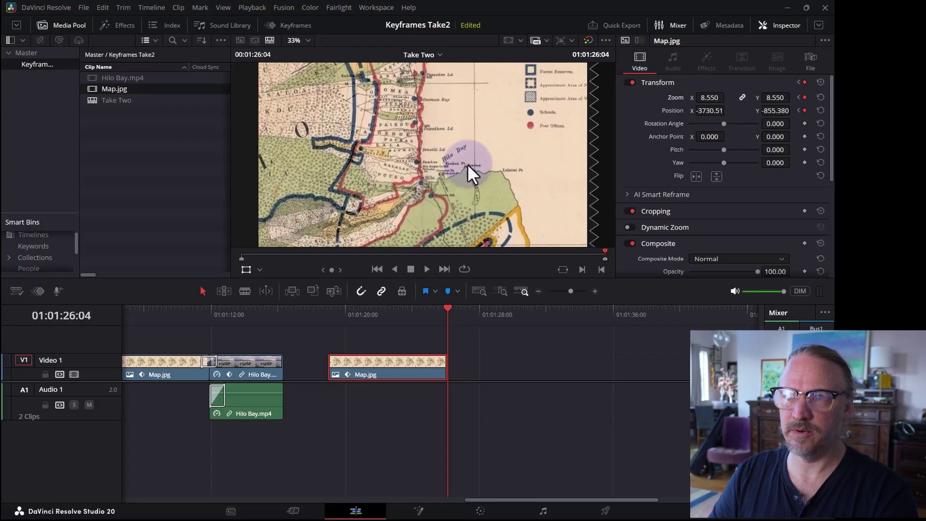
drag(425, 334, 325, 320)
key(space)
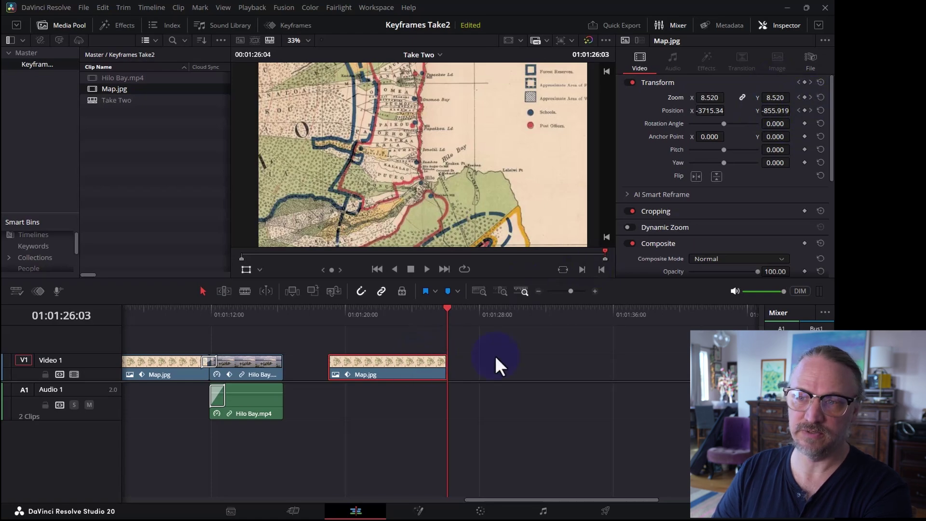
Return to the end keyframe at 01:01:26:04, increase the map's zoom to 10.920 and reposition it to X -4734, Y -1080.5.
key(Right)
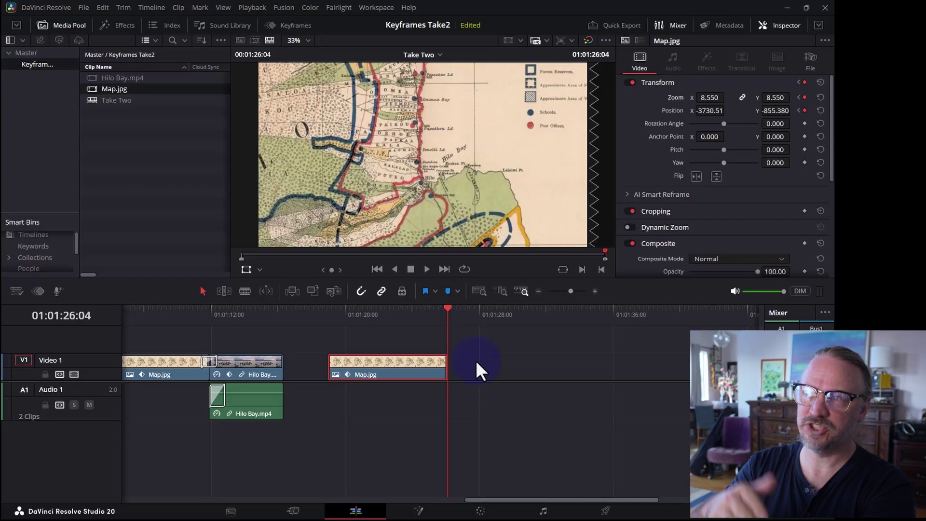
key(Left)
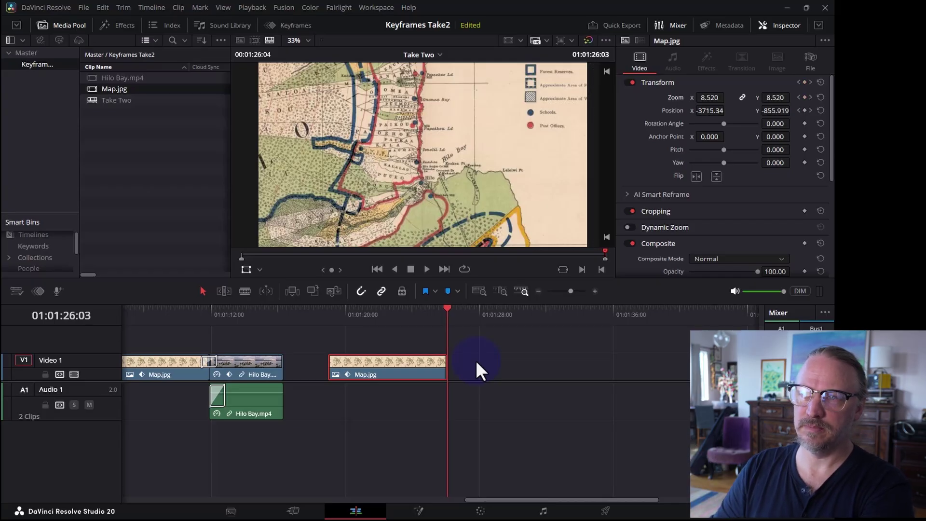
key(Right)
key(Right)
key(Left)
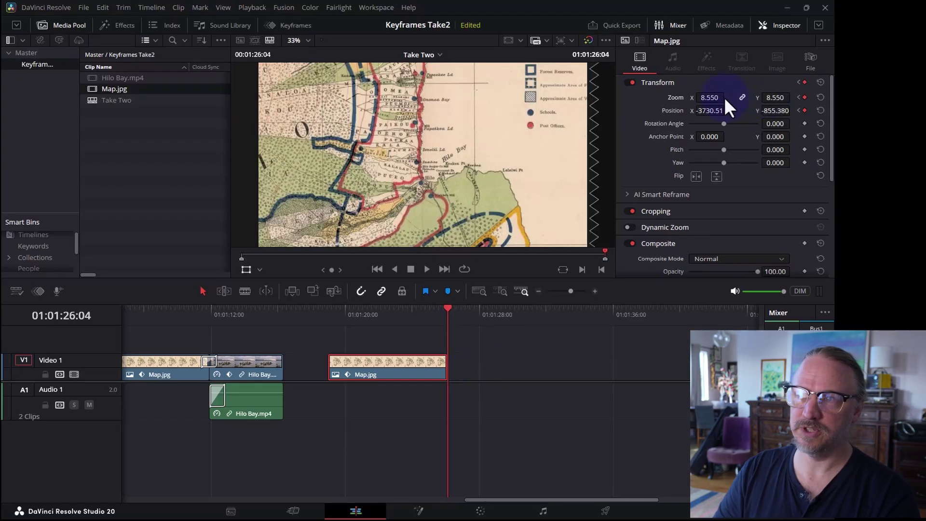
drag(710, 98, 731, 98)
drag(410, 164, 369, 186)
Play the second half of the map clip to review the push-in to Hilo Bay.
click(384, 311)
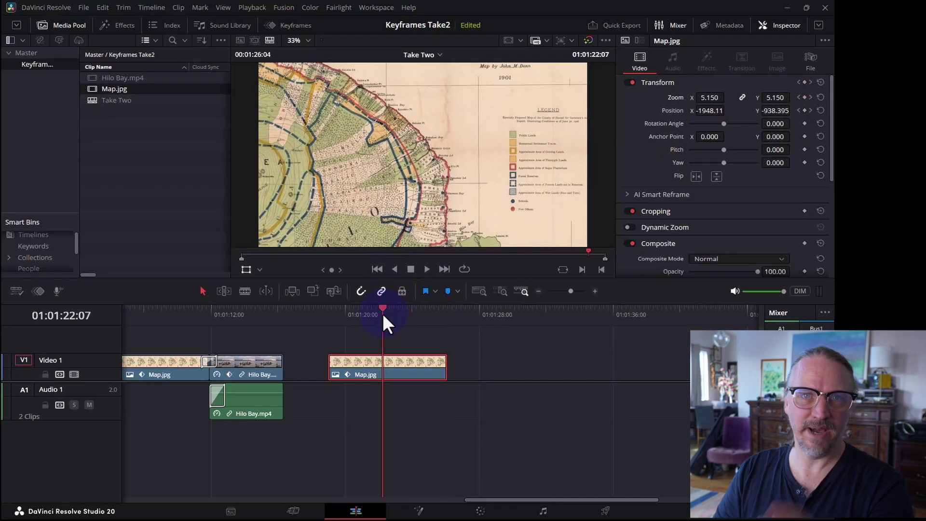
key(space)
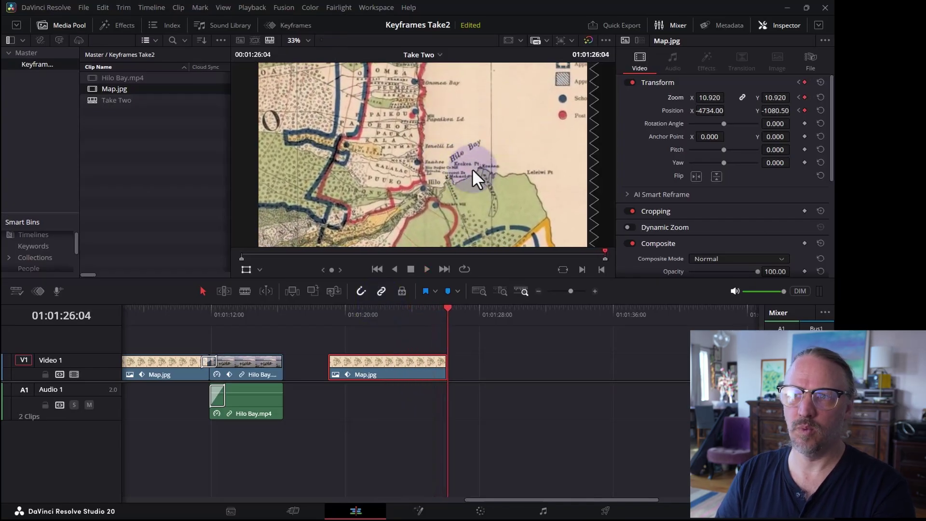
mouse_move(363, 320)
mouse_down()
mouse_move(395, 313)
mouse_move(372, 317)
mouse_up()
key(space)
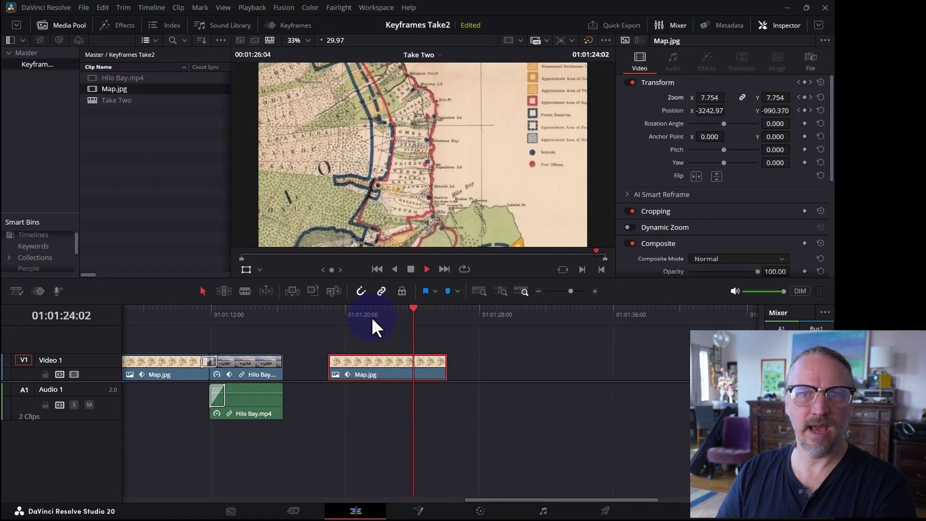
key(space)
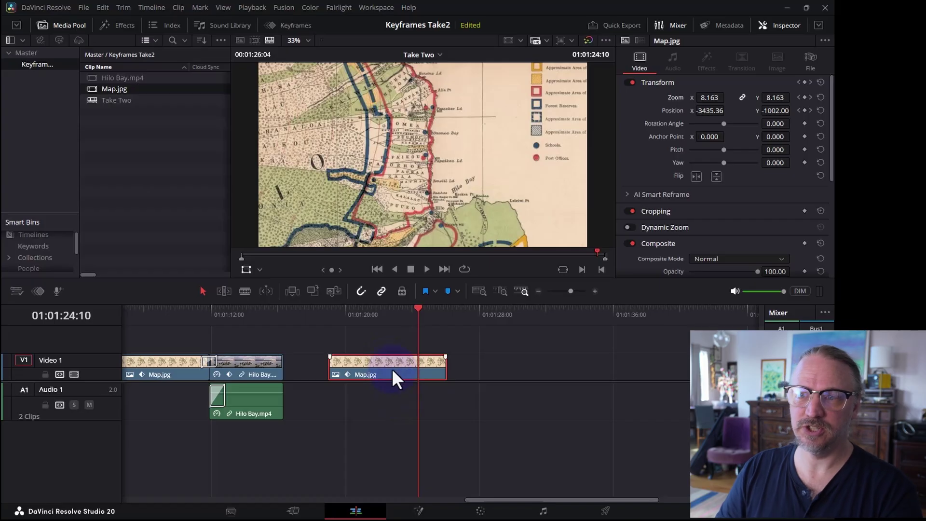
Open the keyframe editor in its keyframe track view and shift the map clip's middle Transform keyframes closer to the end keyframes.
click(378, 323)
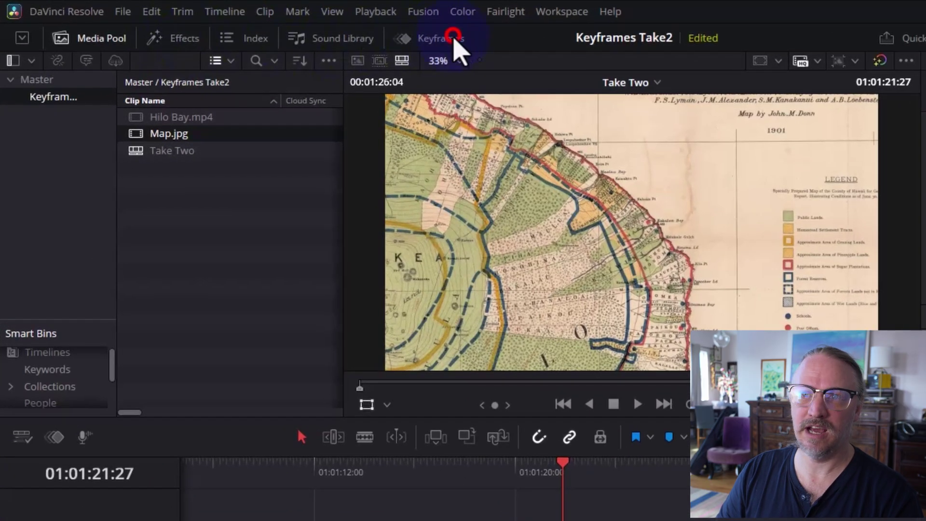
click(311, 27)
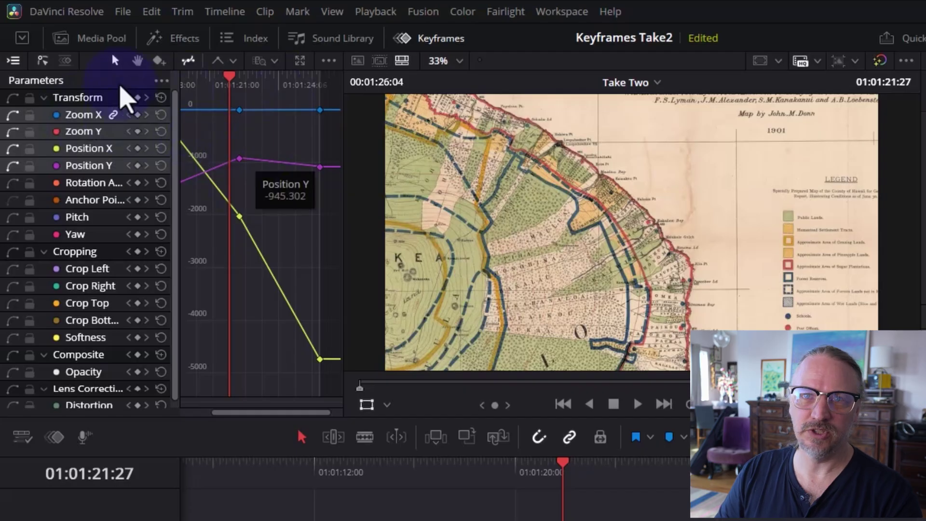
click(65, 61)
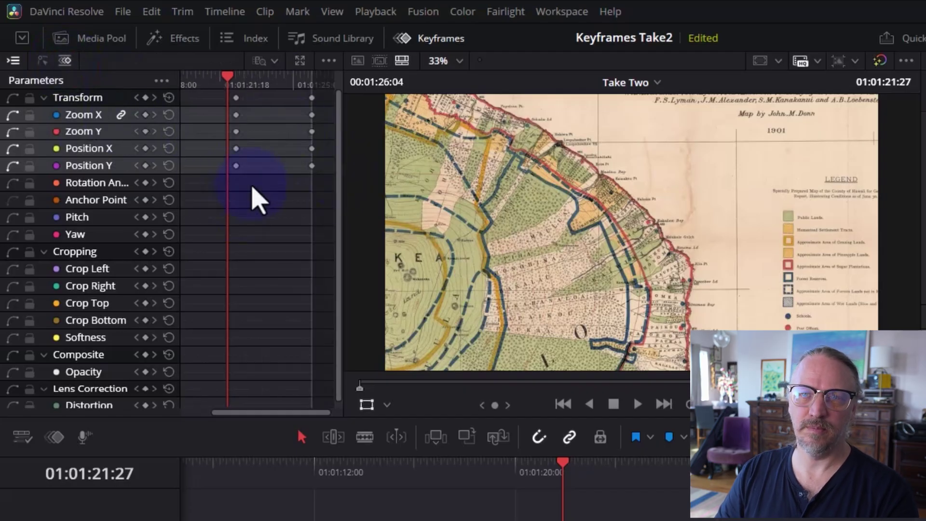
drag(263, 180, 255, 95)
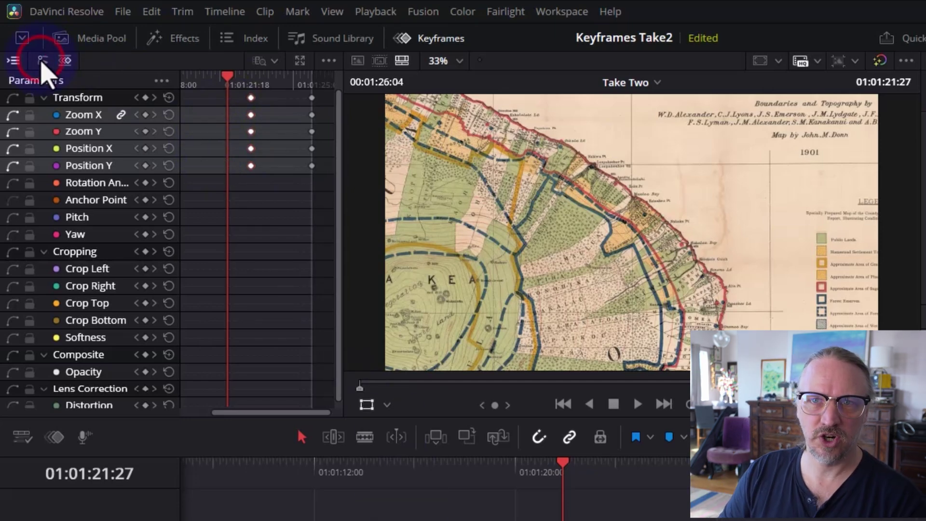
Show the keyframe curves, select the middle zoom and position keyframes, and apply easing both in and out to them.
click(42, 60)
drag(282, 241, 236, 100)
click(255, 159)
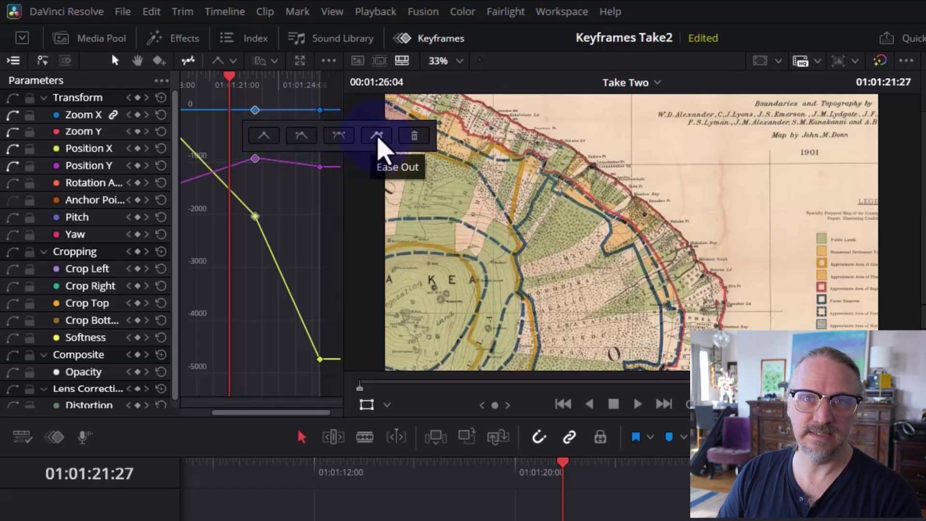
click(338, 139)
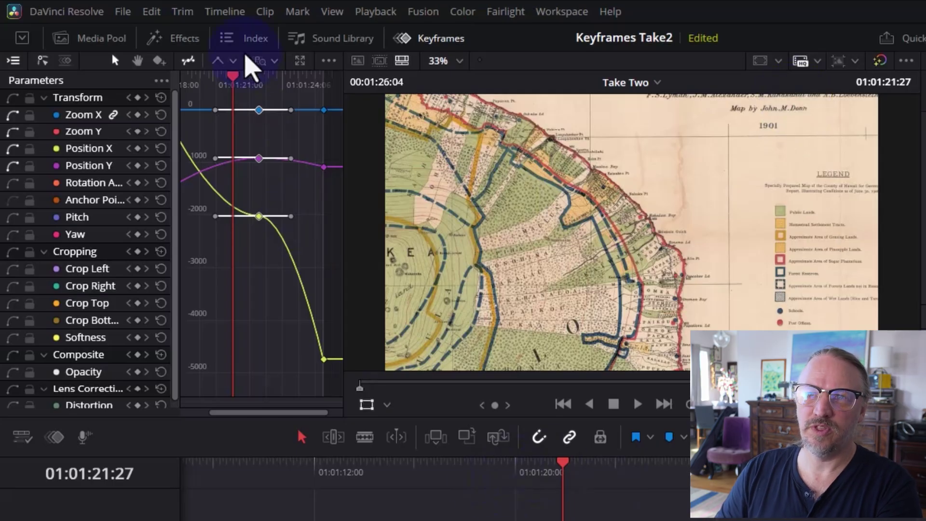
Play the eased move, then tilt the middle keyframes' curve handles, raising Position Y's outgoing side and lowering Position X's, and review the motion.
key(space)
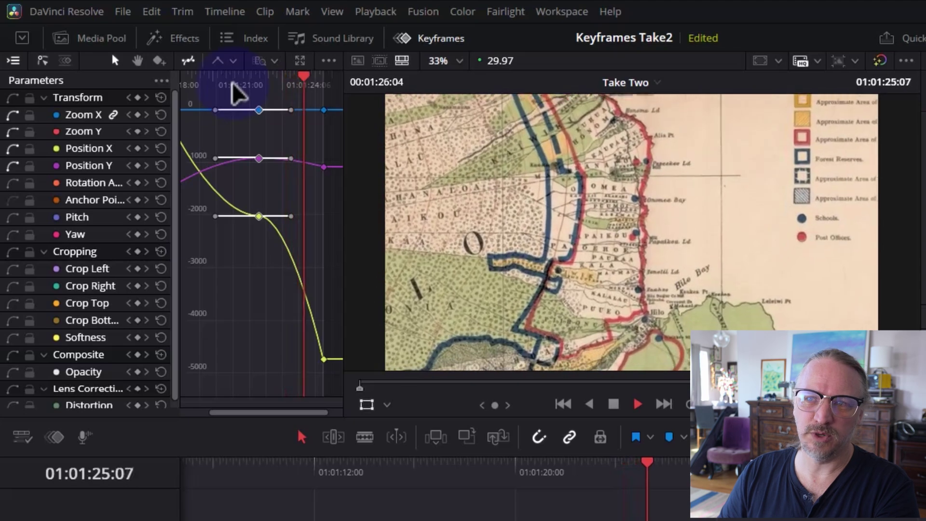
drag(232, 86, 239, 87)
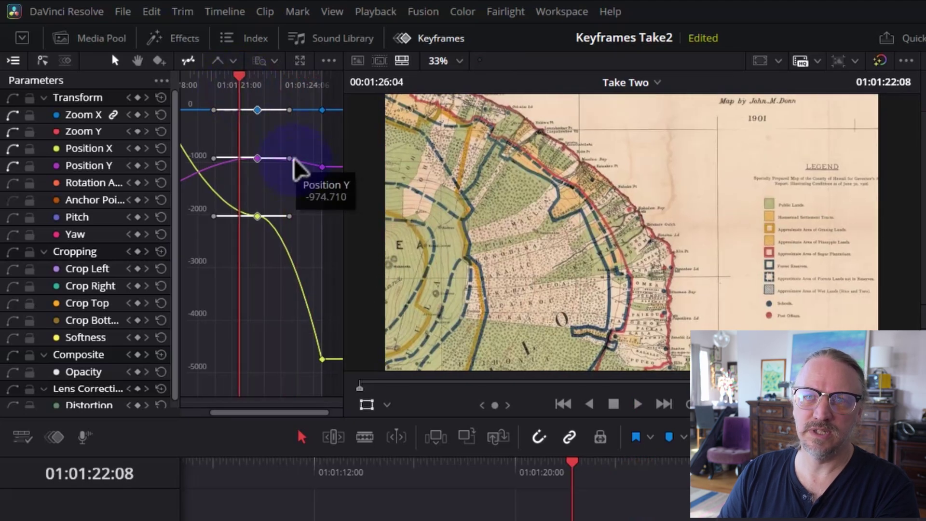
drag(290, 161, 292, 149)
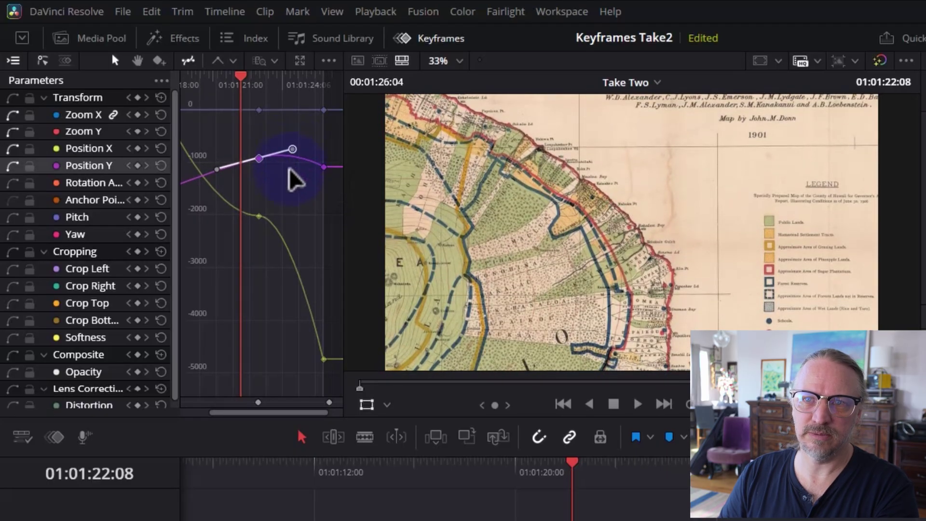
click(261, 216)
drag(291, 216, 289, 235)
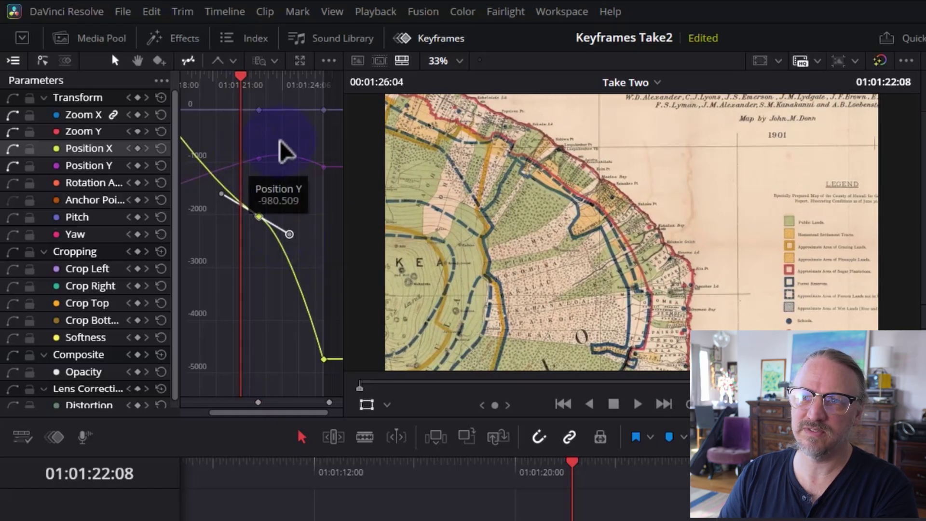
click(224, 90)
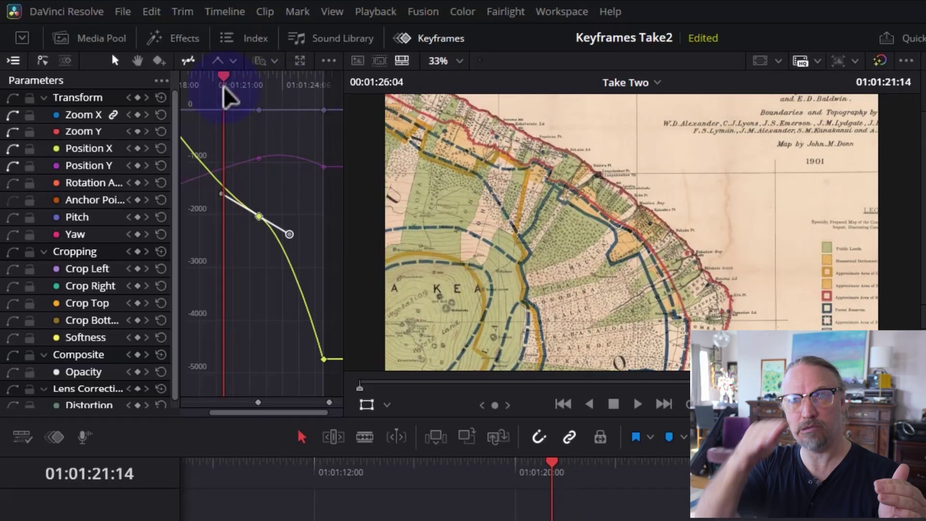
key(bracketright)
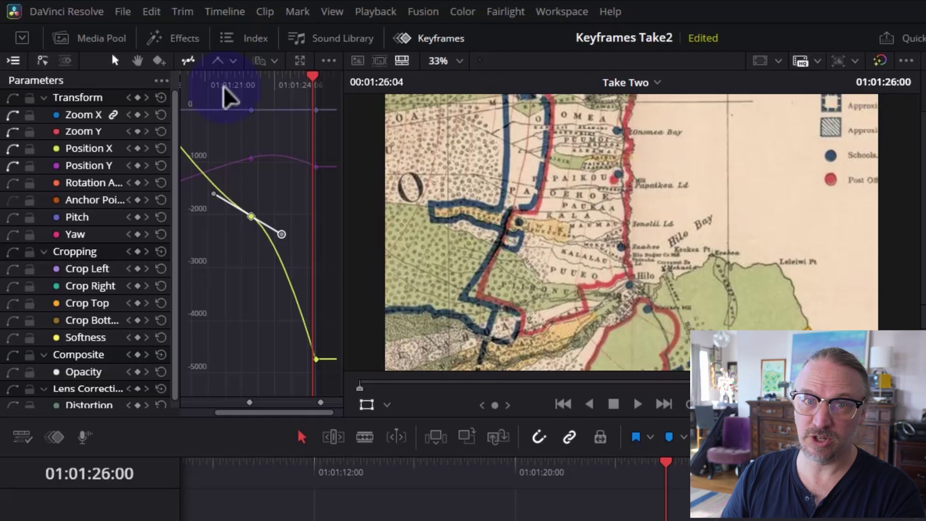
Flatten the middle Position Y keyframe's curve handle to a slight upward slope and play the map move through it.
click(251, 158)
click(249, 167)
drag(249, 163, 291, 158)
mouse_move(224, 93)
mouse_down()
mouse_move(234, 95)
mouse_move(225, 103)
mouse_up()
key(space)
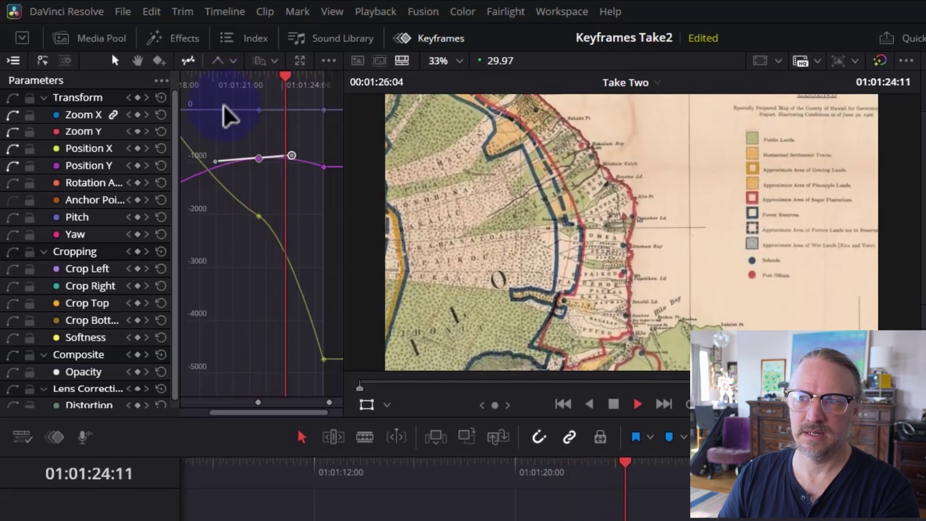
key(space)
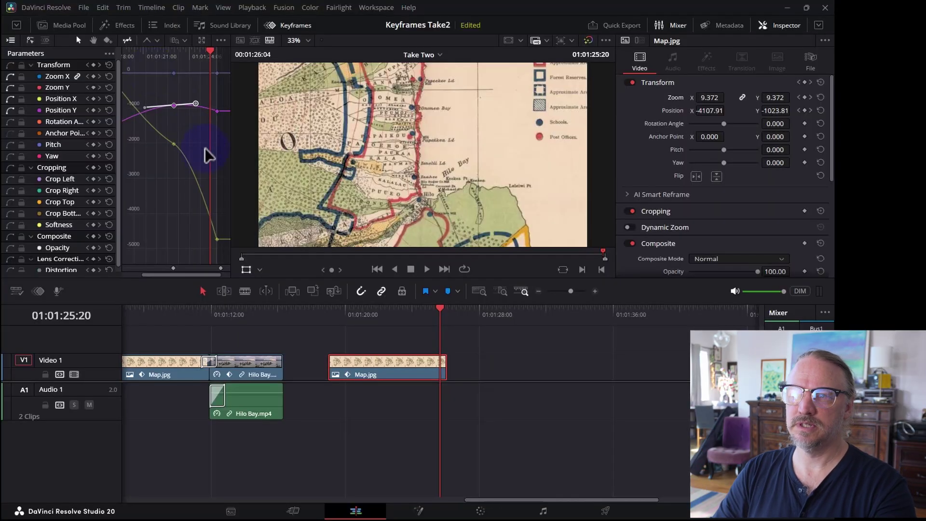
Show the map clip's keyframe tracks beneath the timeline and check its start, middle and end Transform keyframes.
drag(396, 314, 384, 314)
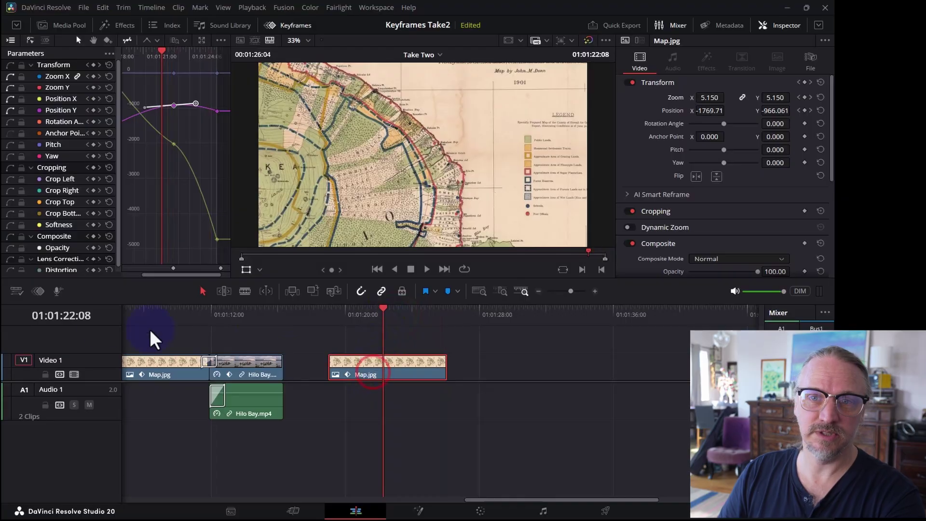
click(38, 291)
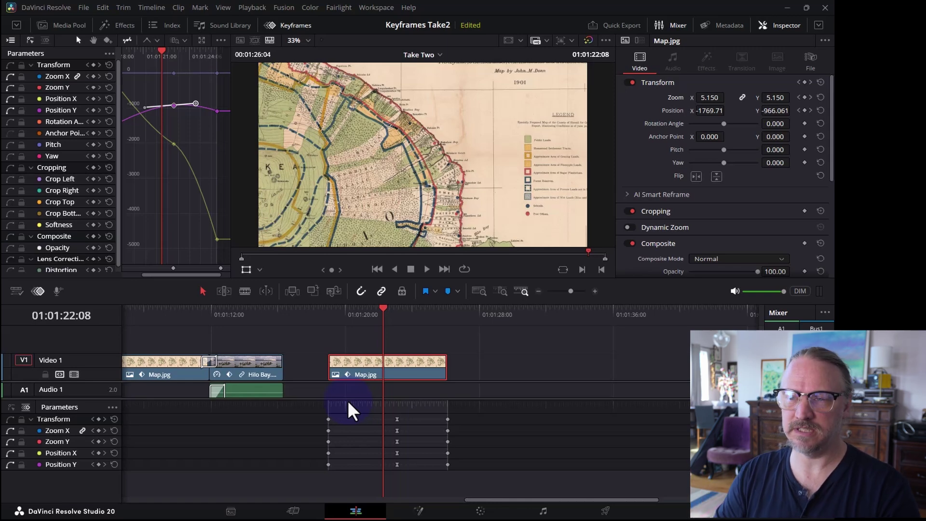
click(326, 322)
click(400, 323)
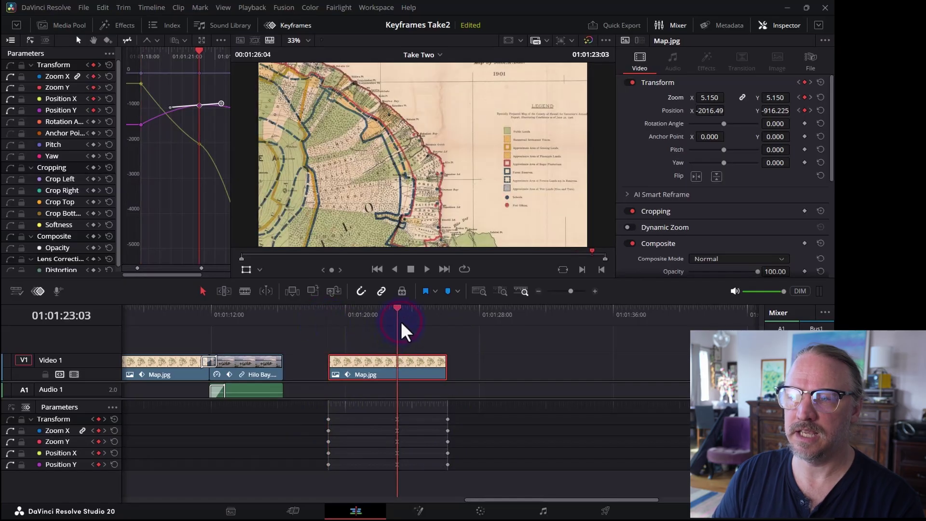
click(446, 316)
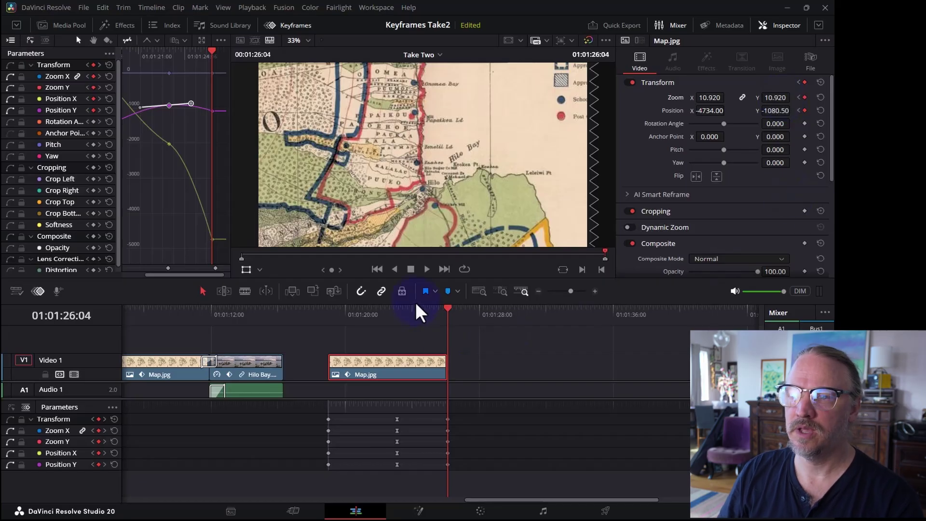
Place Hilo Bay.mp4 from the media pool directly after the map clip on Video 1 and play part of it.
click(54, 26)
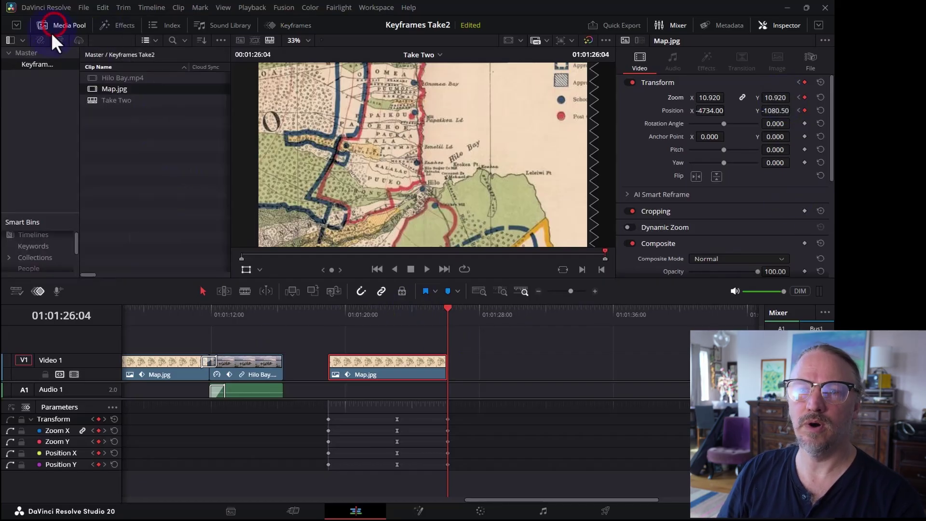
drag(119, 76, 447, 368)
click(490, 317)
key(space)
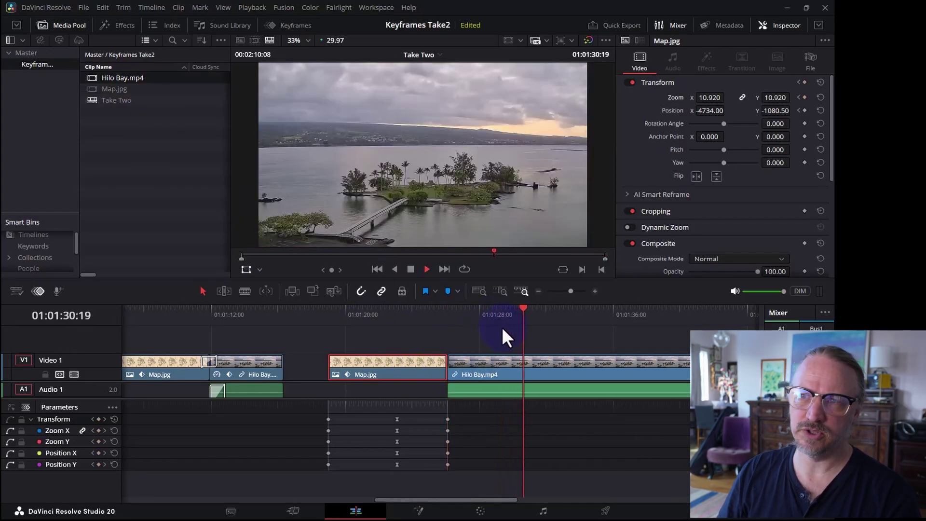
key(space)
Set the speed of the new Hilo Bay.mp4 clip to 500% and play across the cut from the map.
click(478, 313)
click(473, 366)
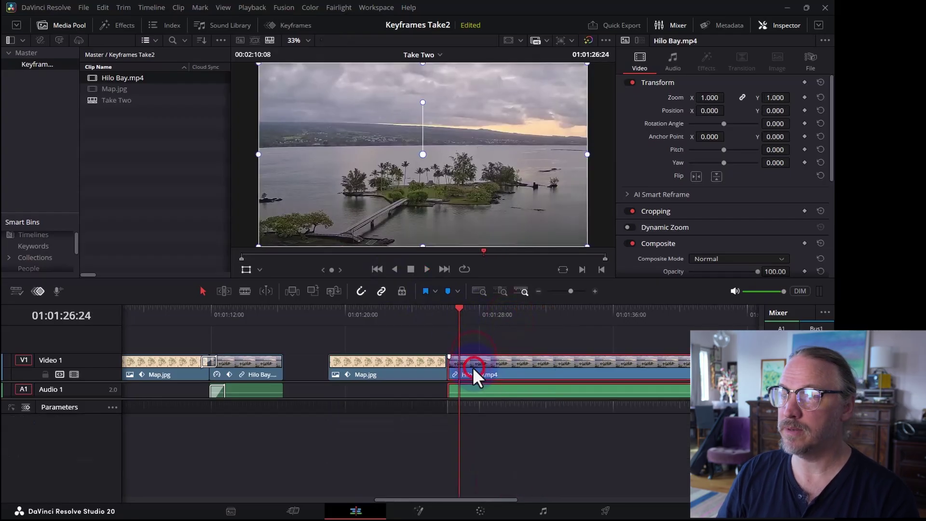
scroll(762, 195, down, 5)
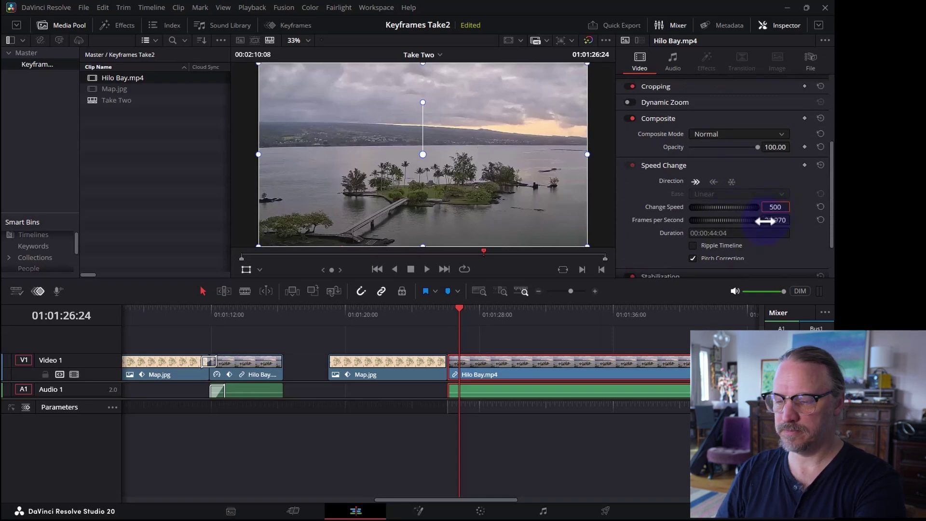
key(Return)
click(430, 315)
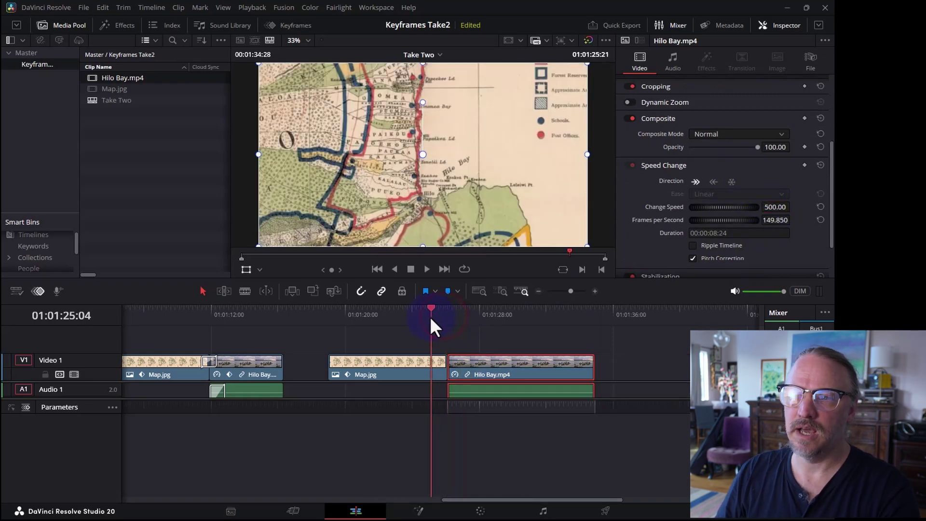
key(space)
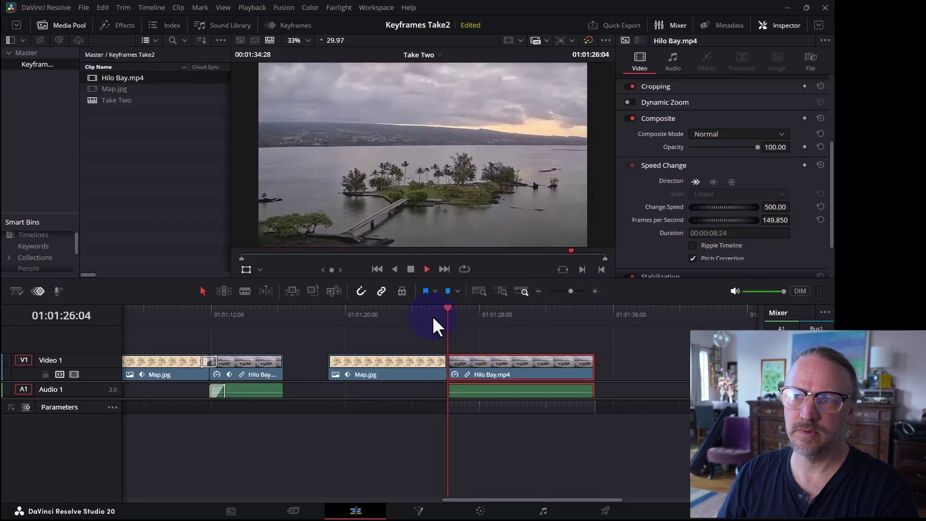
Set the Hilo Bay.mp4 clip's speed to 300% and trim its start to about 7 seconds long, keeping it against the map clip.
click(489, 358)
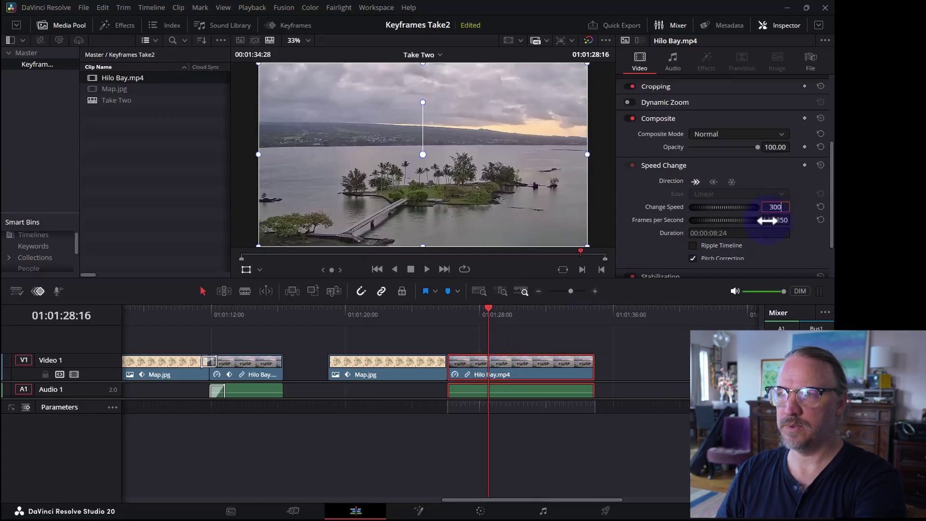
key(Return)
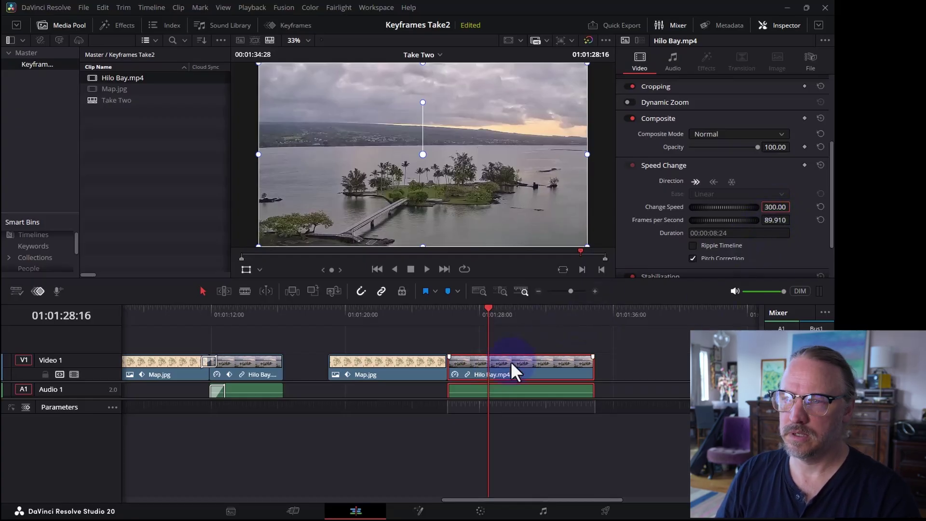
drag(459, 367, 493, 367)
Play the cut from the map to the Hilo Bay clip to review its speed and timing.
click(445, 309)
click(438, 312)
key(space)
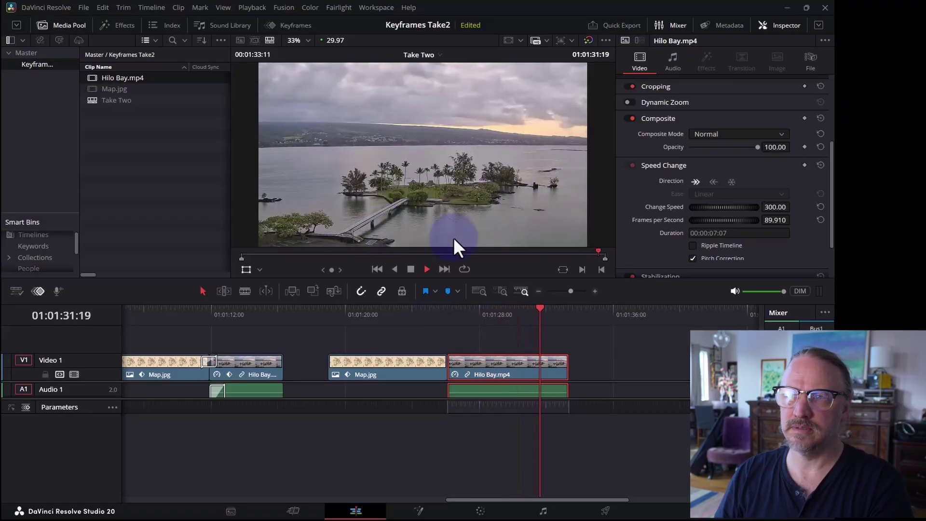
key(space)
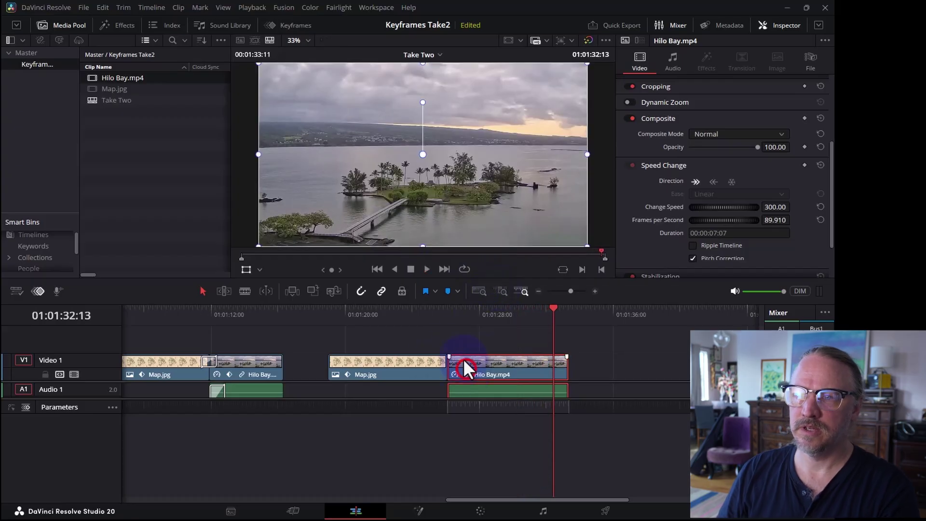
click(407, 309)
key(space)
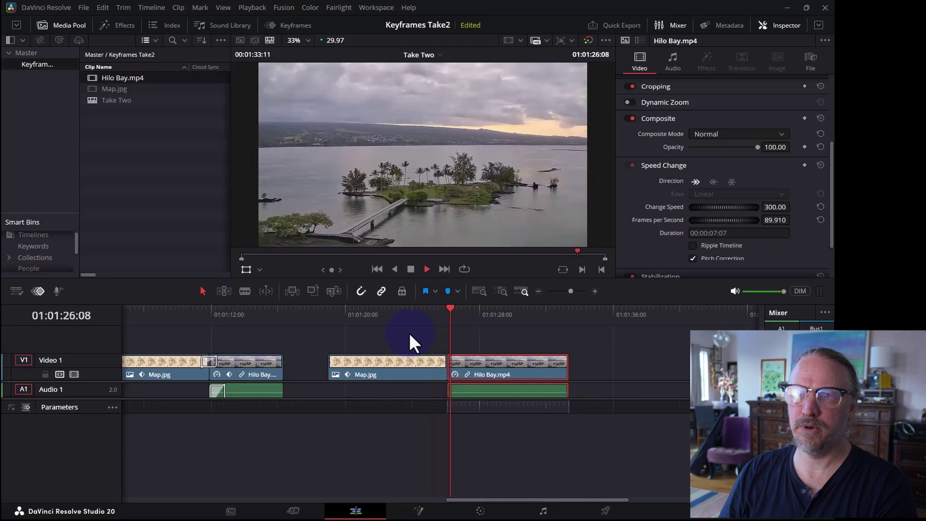
key(space)
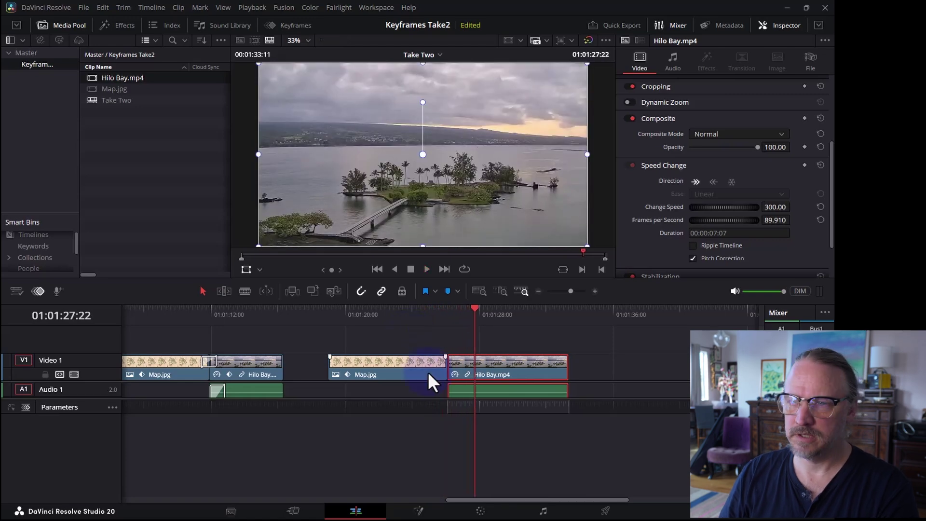
Add a Cross Dissolve with an audio Cross Fade at the cut between Map.jpg and Hilo Bay.mp4, and play across it.
click(442, 363)
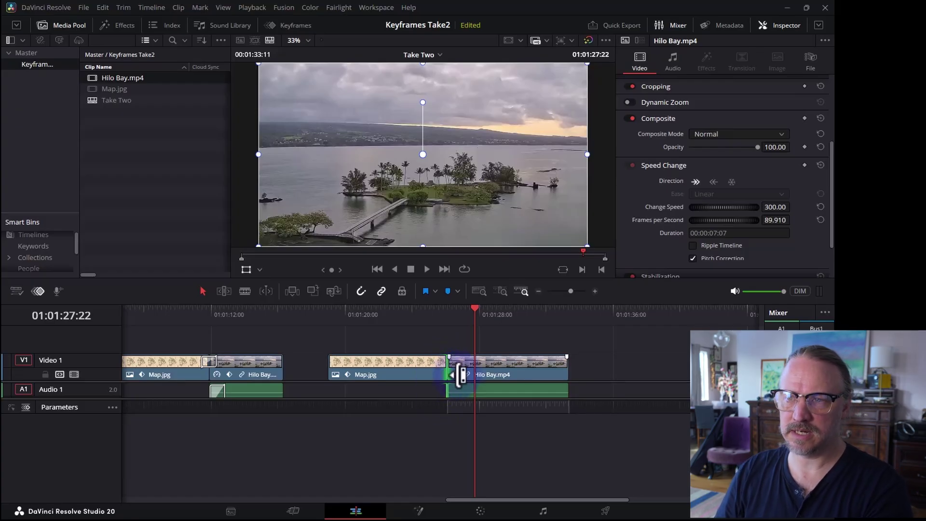
key(ctrl+t)
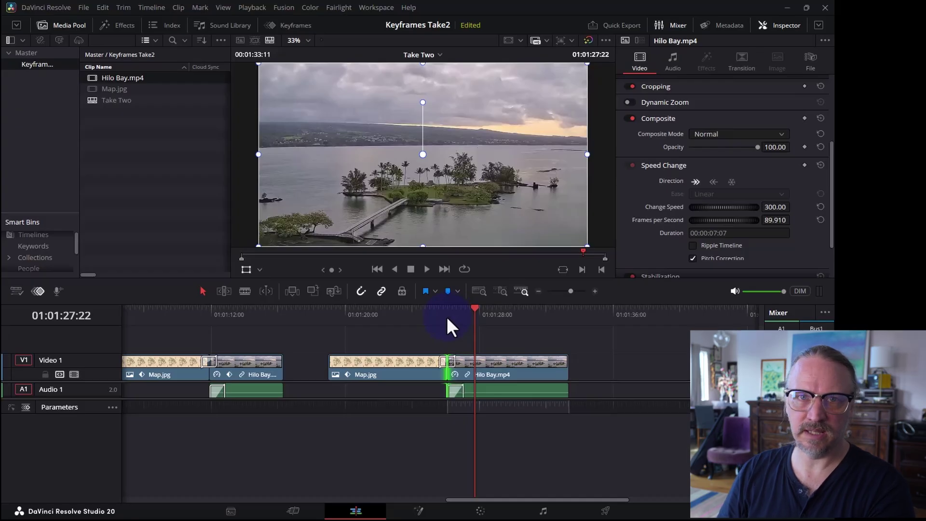
click(447, 320)
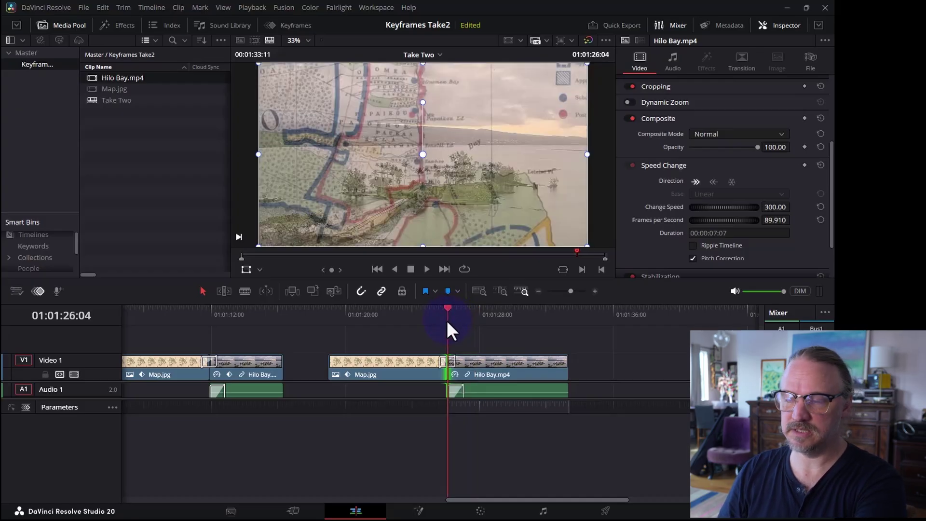
key(ctrl+equal)
key(ctrl+equal)
click(361, 315)
key(space)
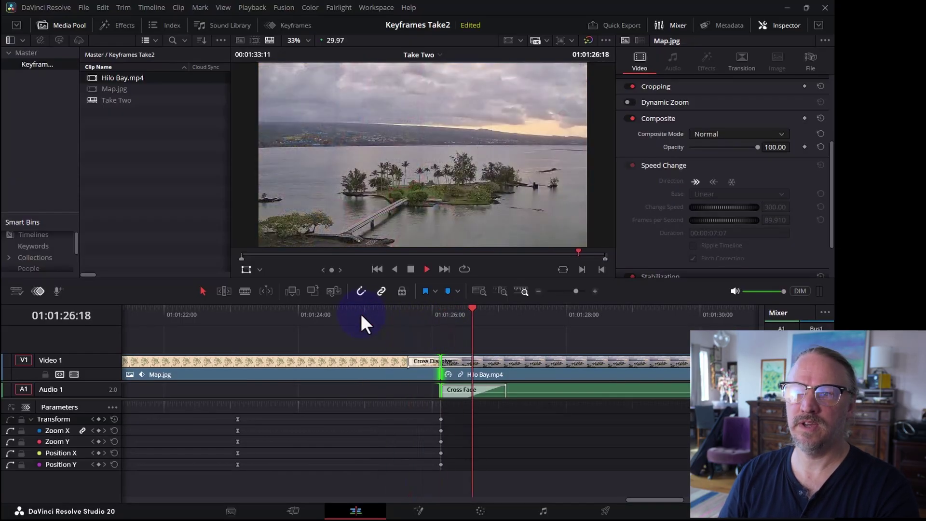
Lengthen the Cross Dissolve to 1.9 seconds (58 frames), centred on the cut, and play through the transition.
click(469, 362)
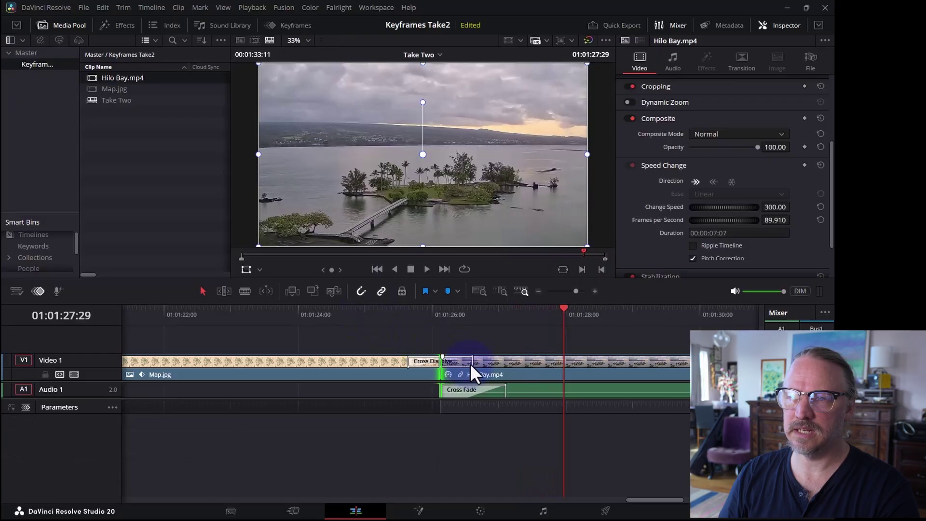
click(470, 361)
drag(473, 362, 503, 358)
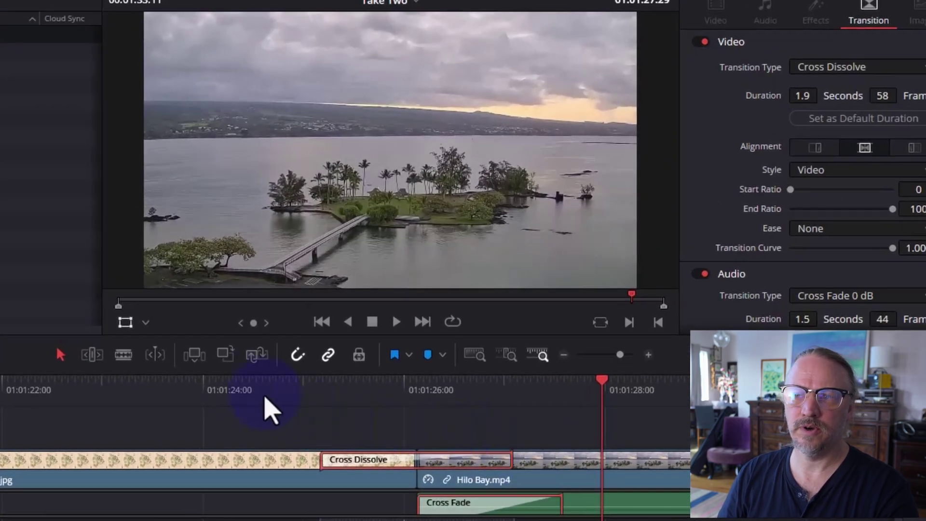
click(218, 392)
key(space)
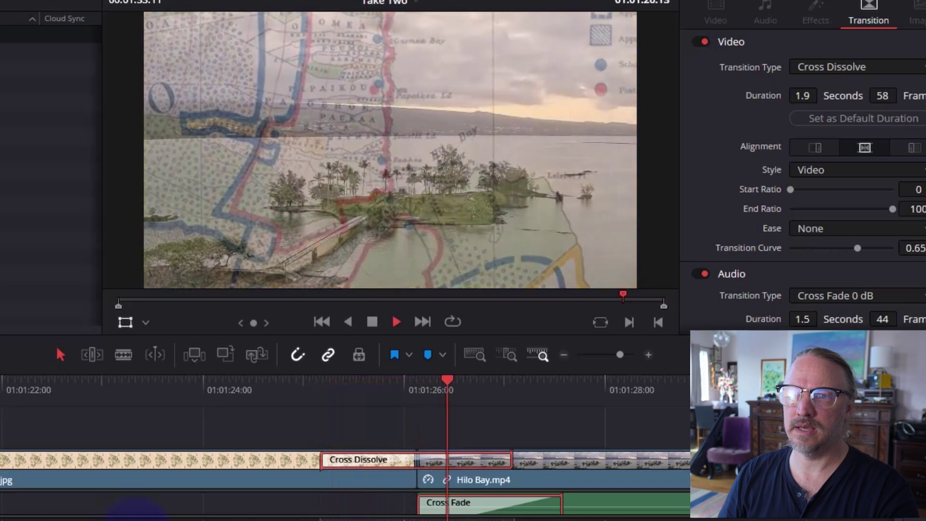
key(space)
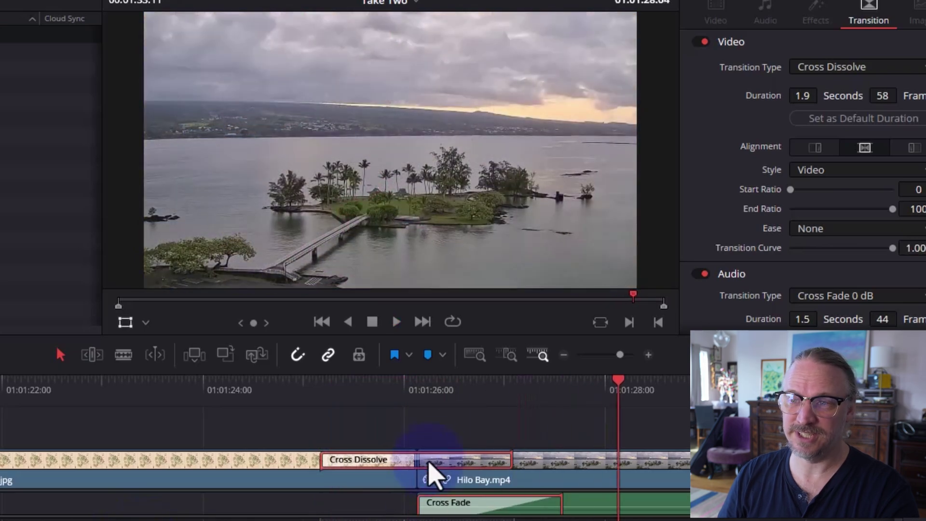
click(265, 391)
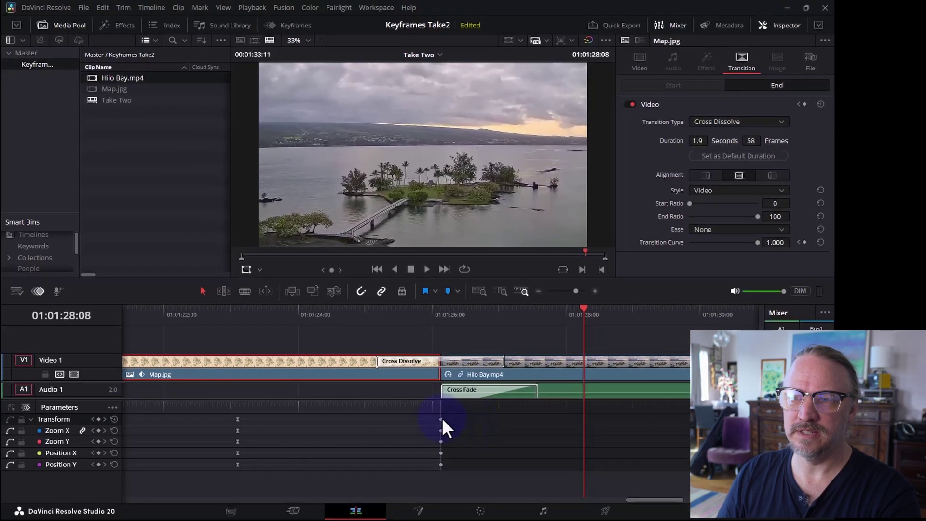
Move the map clip's end Transform keyframes beyond the cut to the end of the Cross Dissolve and play the result.
click(440, 418)
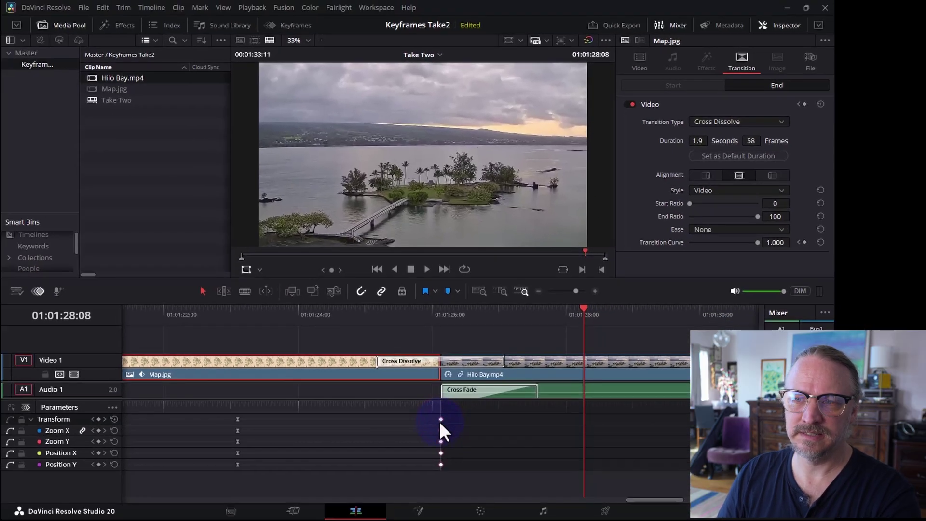
drag(439, 419, 506, 431)
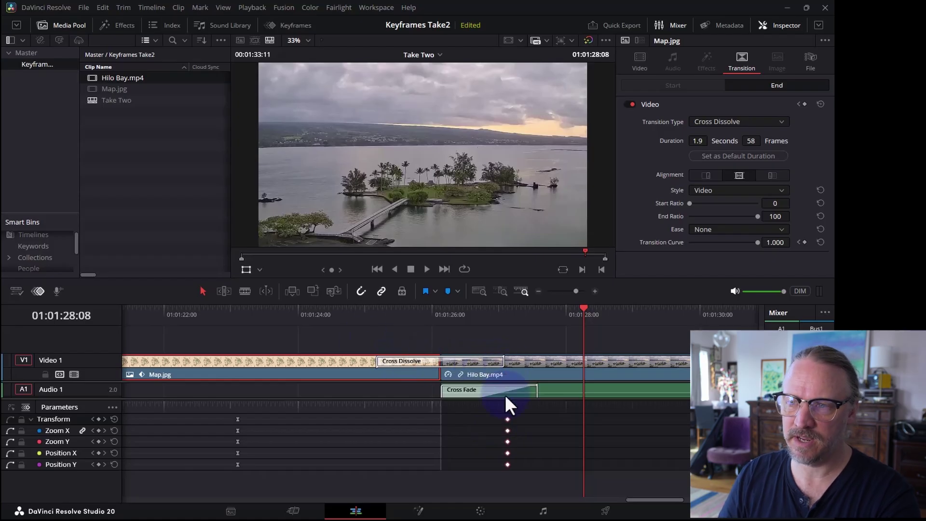
click(270, 314)
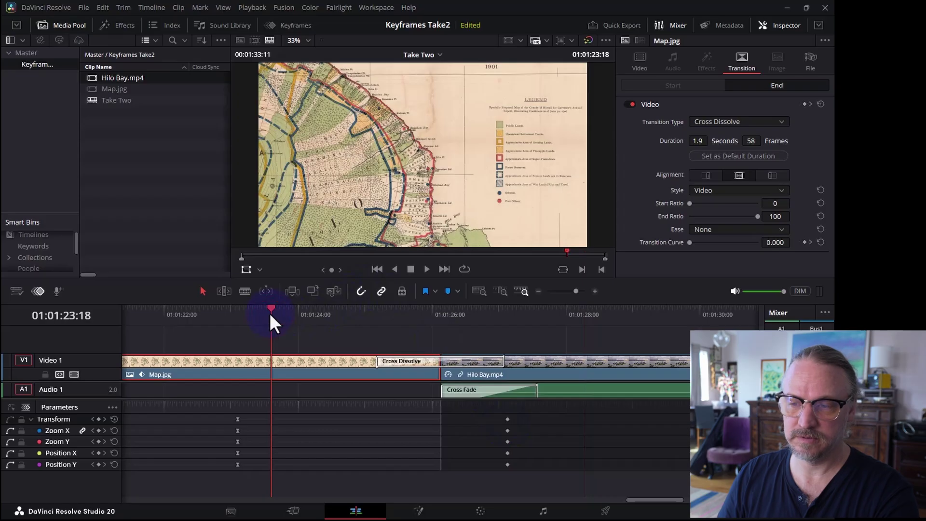
key(space)
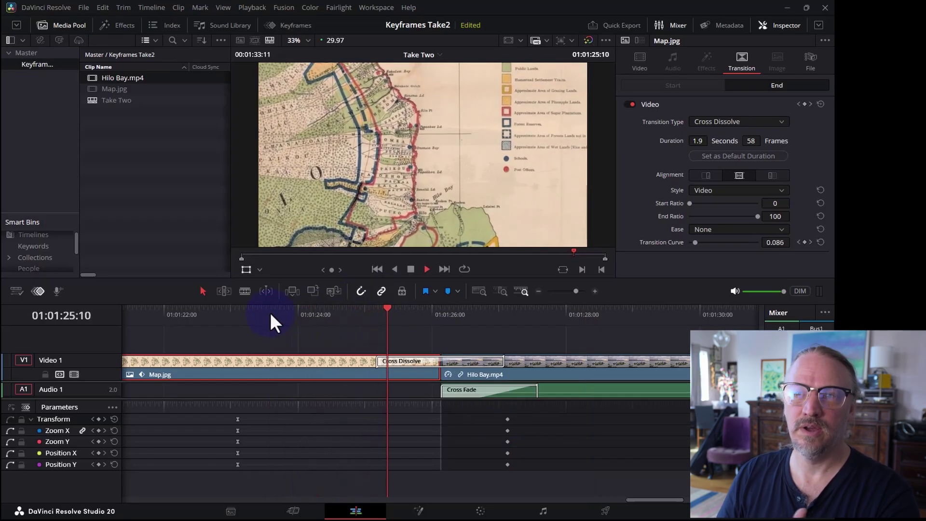